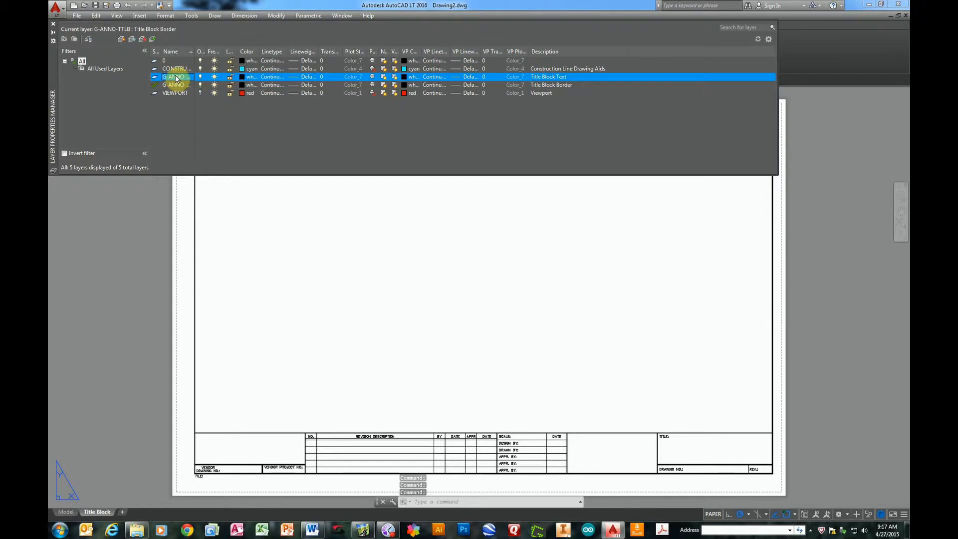
# Make G-ANNO-TITL the current layer and lock the G-ANNO-TTLB title block border layer
pyautogui.rightClick(176, 78)
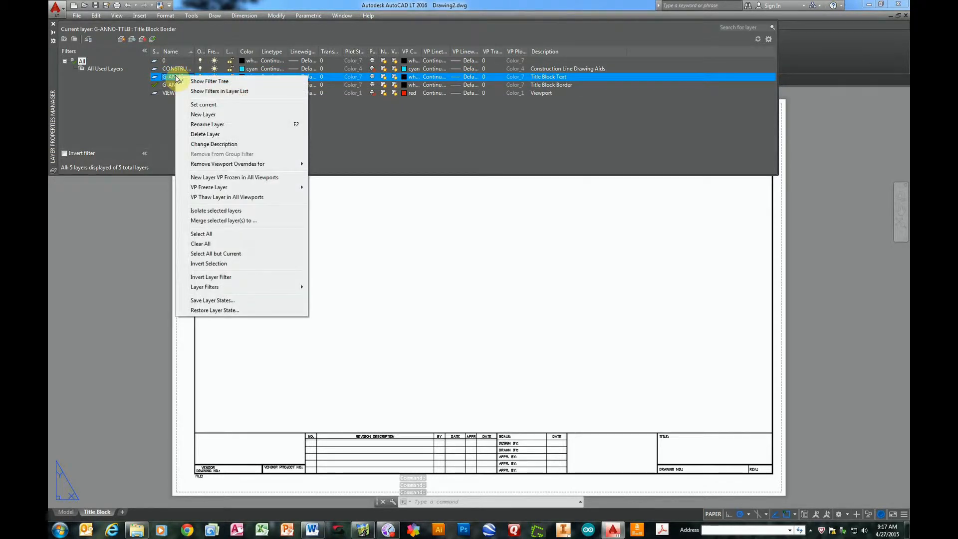
pyautogui.click(209, 104)
pyautogui.moveTo(196, 48); pyautogui.dragTo(224, 50)
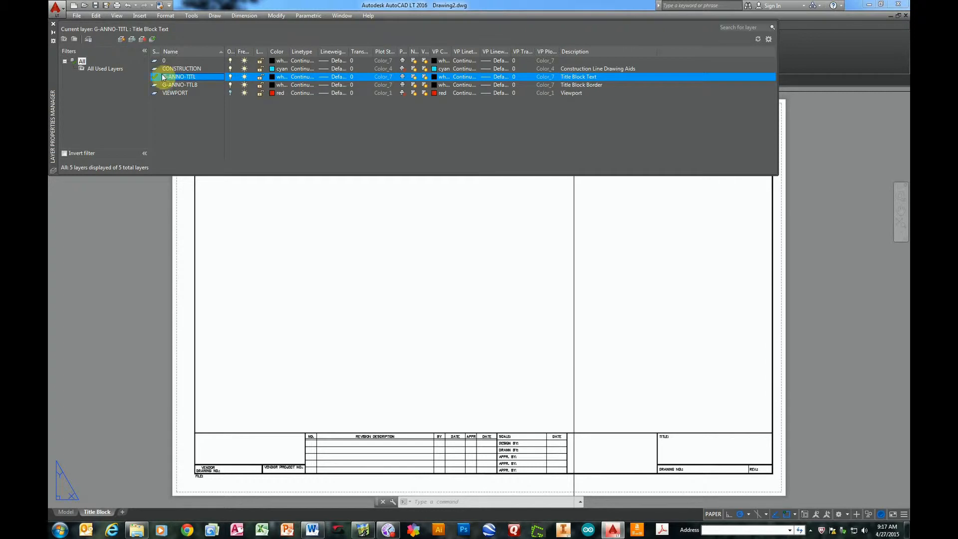
pyautogui.click(260, 85)
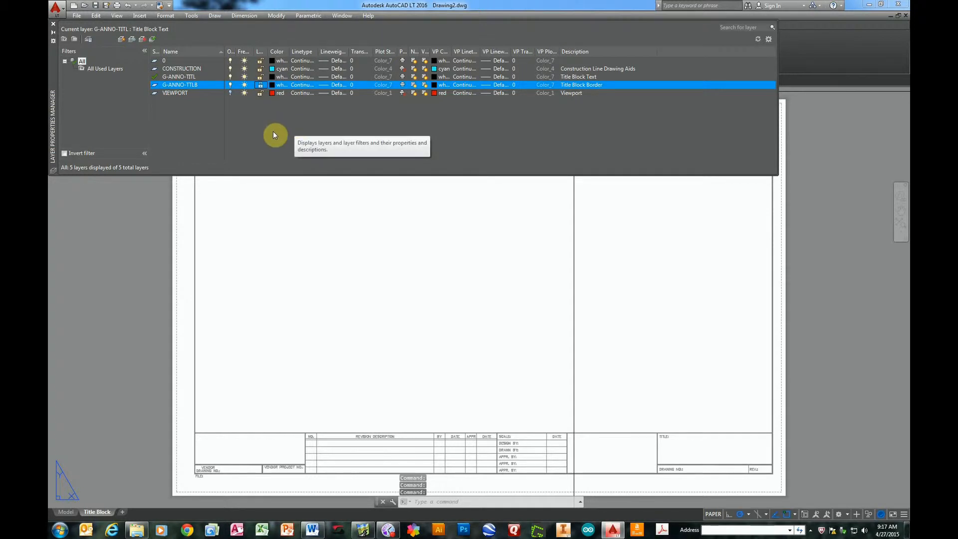
pyautogui.click(53, 22)
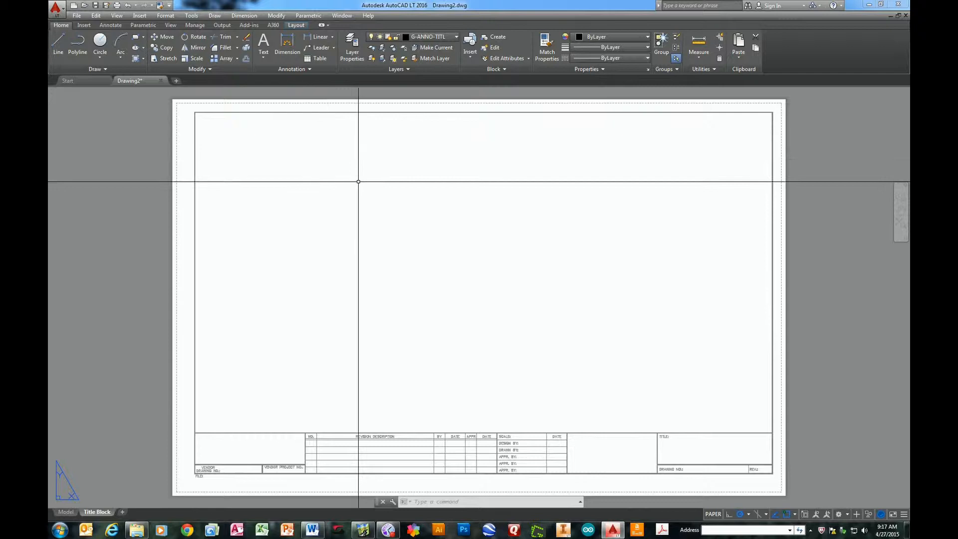
# Start an attribute definition with the tag DWG_NO and the prompt "DRAWING NUMBER?"
pyautogui.click(505, 69)
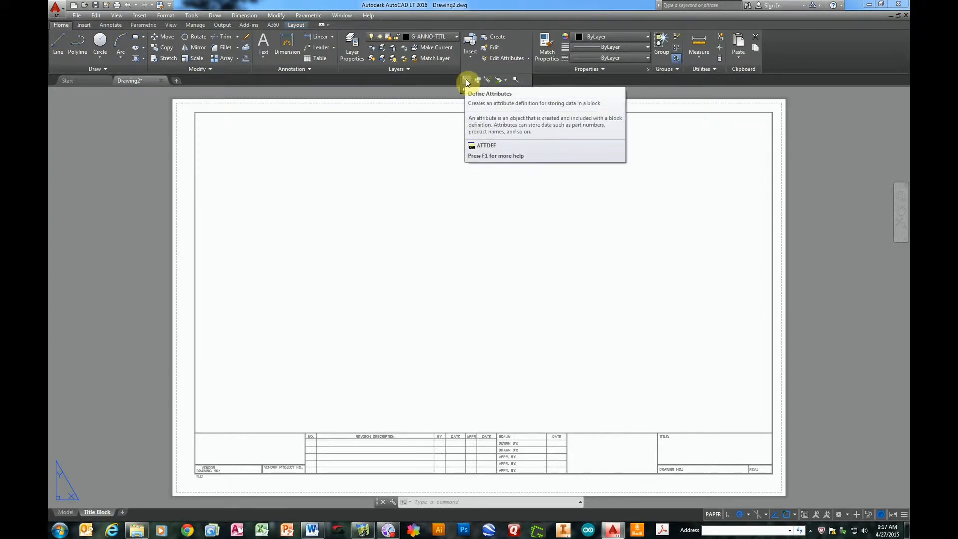
pyautogui.click(467, 81)
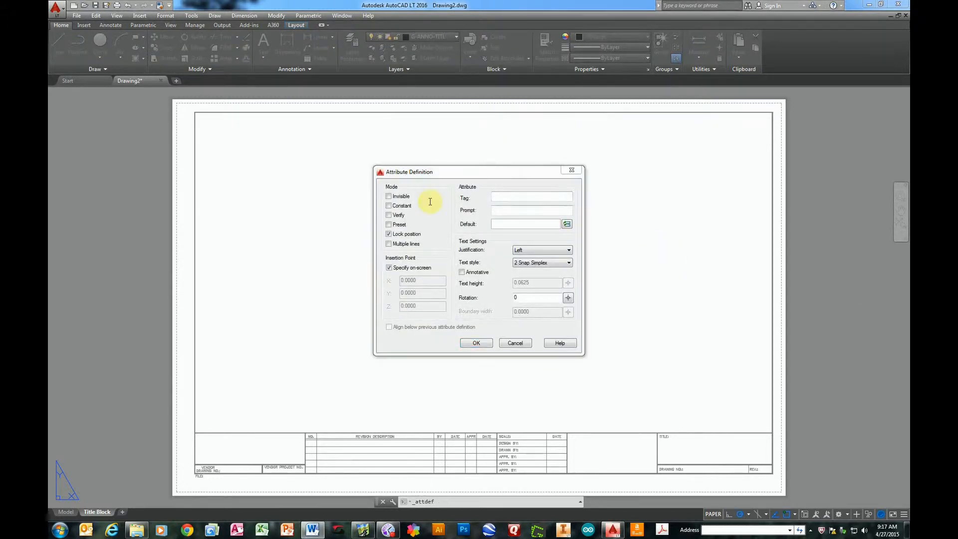
pyautogui.click(499, 196)
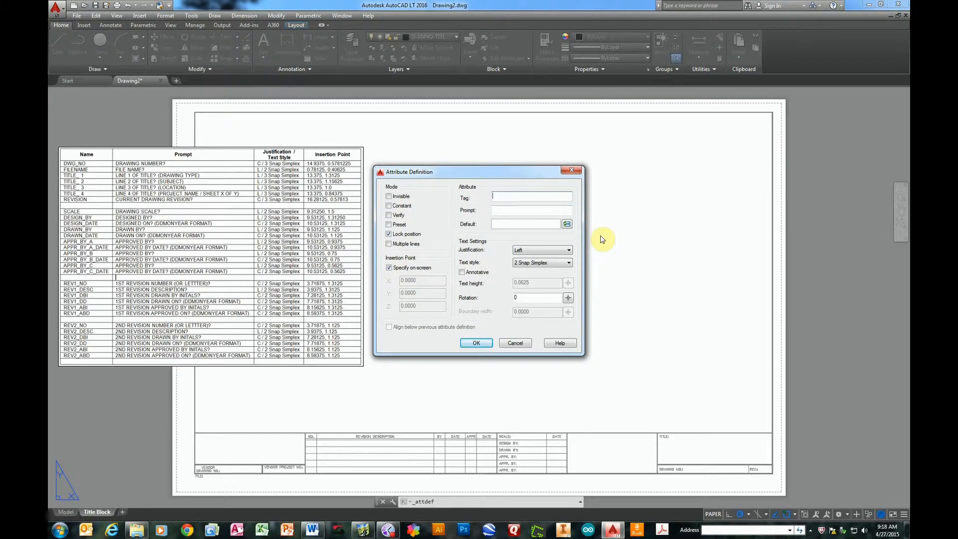
pyautogui.write('DWG_NO')
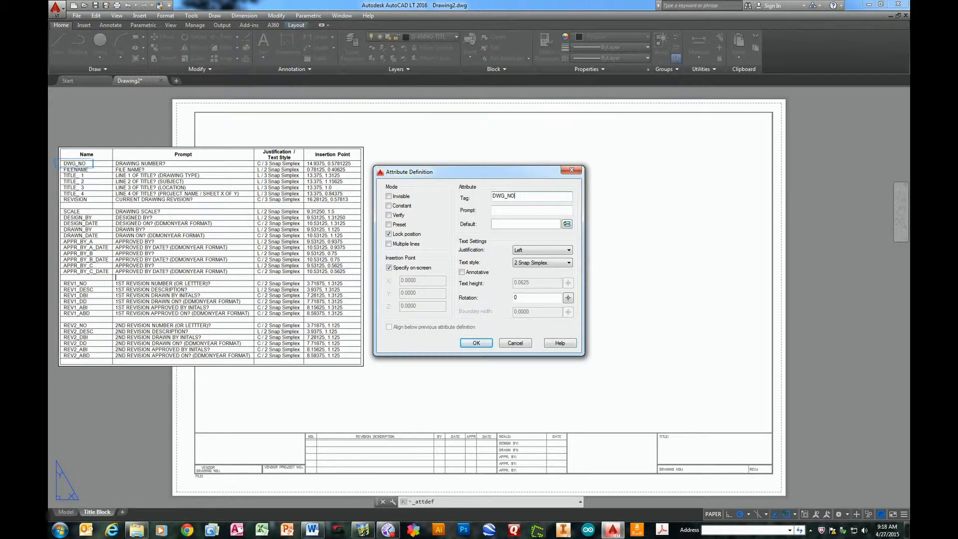
pyautogui.click(526, 208)
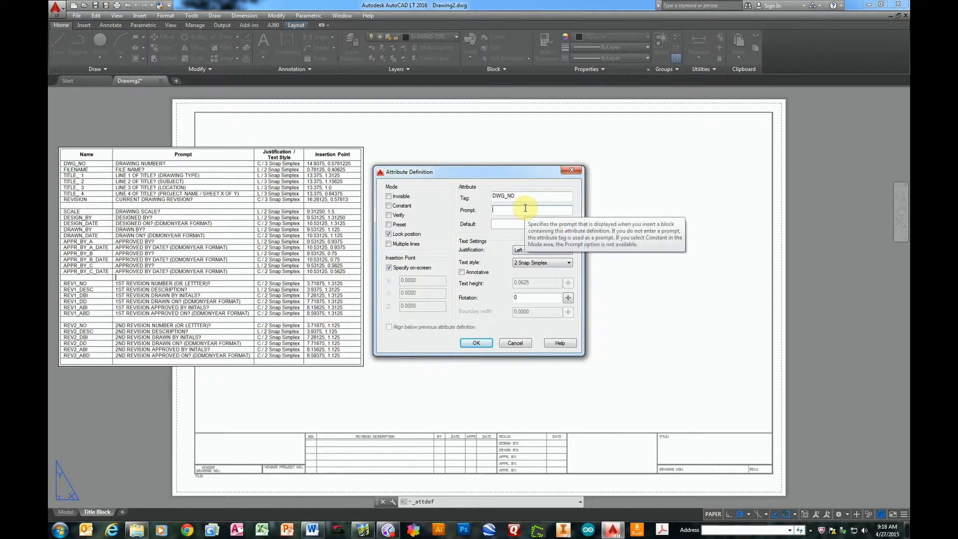
pyautogui.write('DRAW')
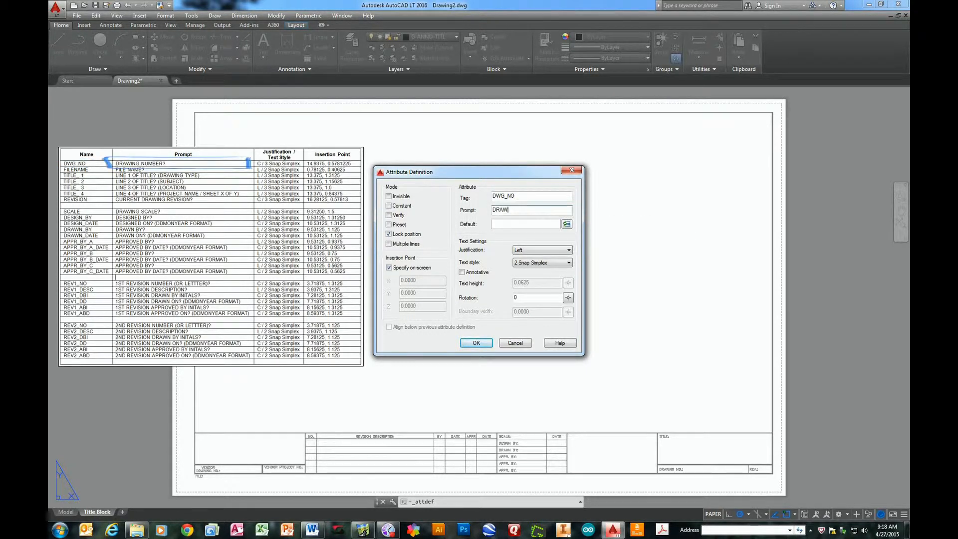
pyautogui.write('ING NUMBER?')
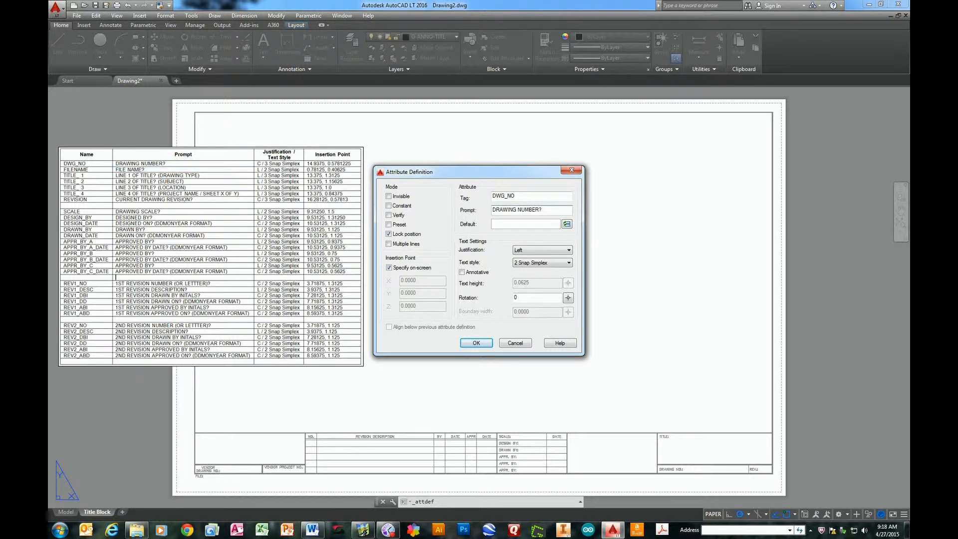
# Set the DWG_NO attribute's justification to Center and its text style to 3 Snap Simplex
pyautogui.click(569, 251)
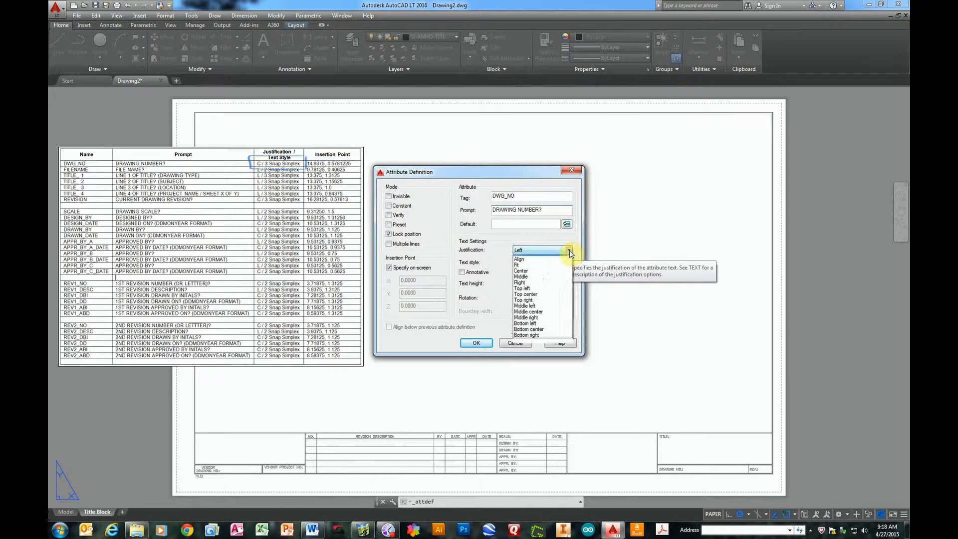
pyautogui.click(548, 271)
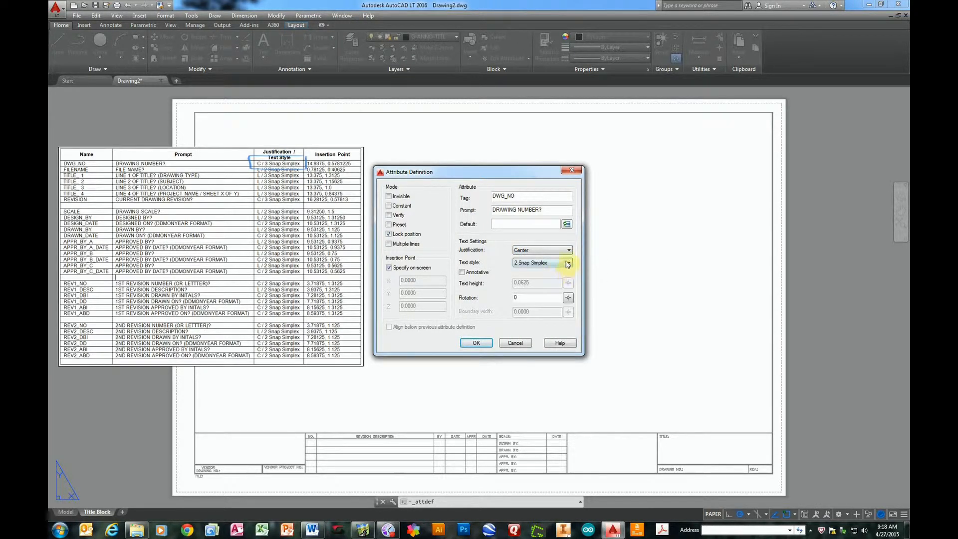
pyautogui.click(570, 264)
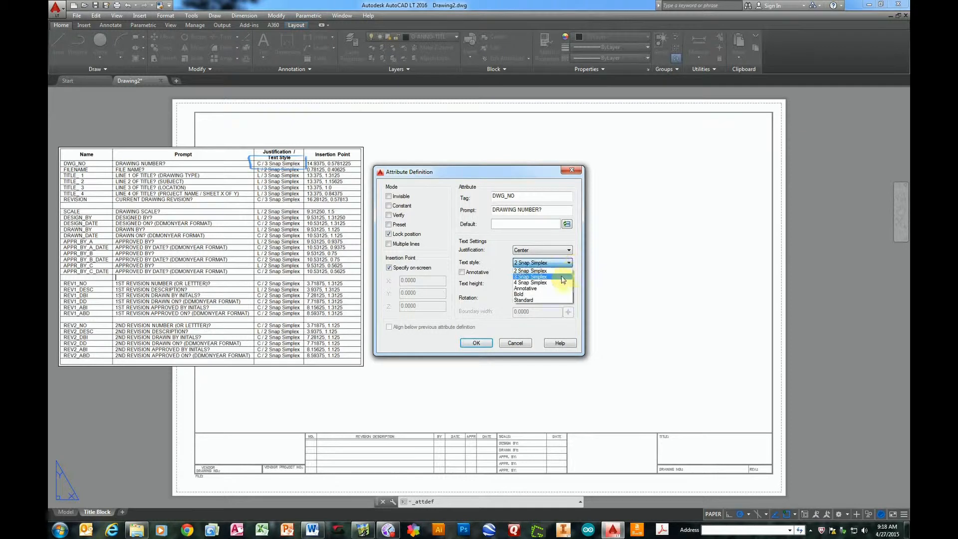
pyautogui.click(561, 277)
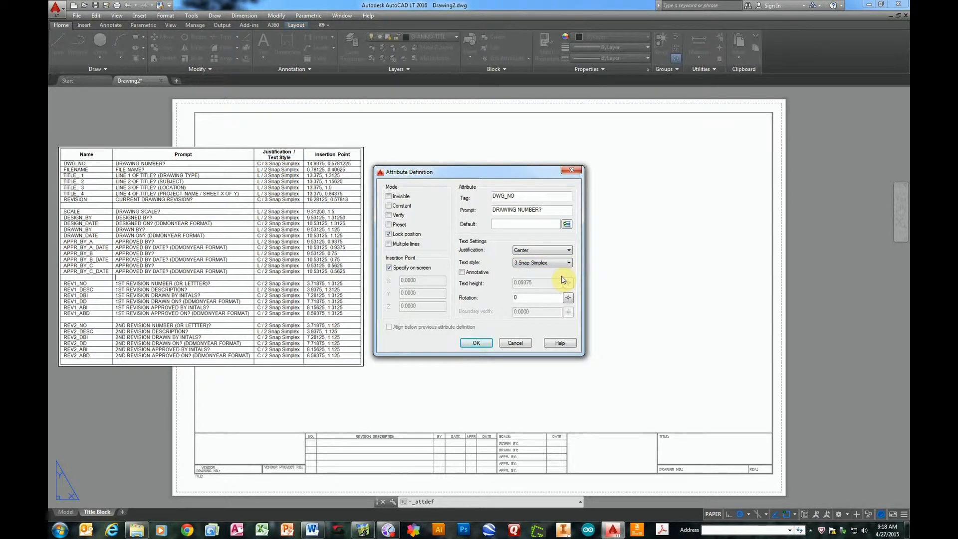
# Place the DWG_NO attribute at the insertion point X 14.9375, Y 0.5781225 instead of specifying it on-screen
pyautogui.click(389, 268)
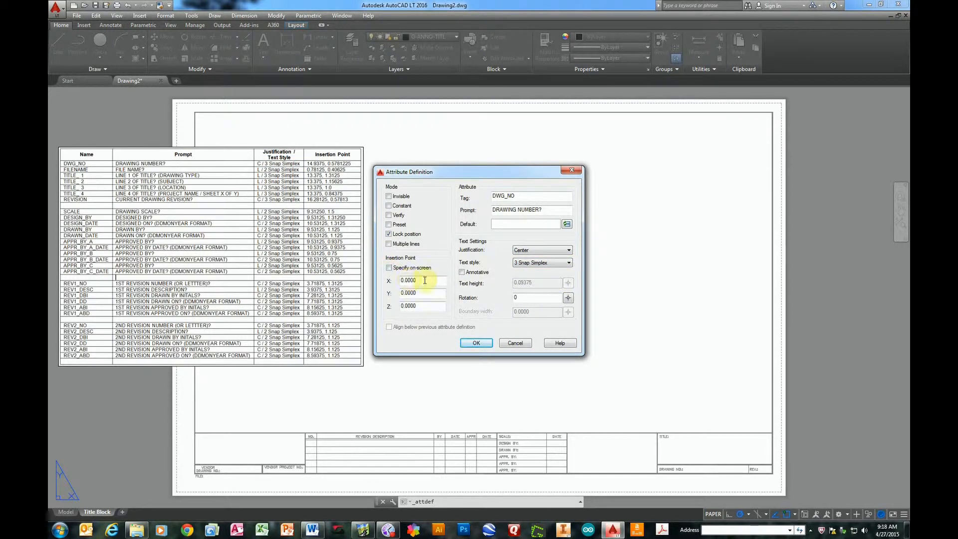
pyautogui.click(391, 280)
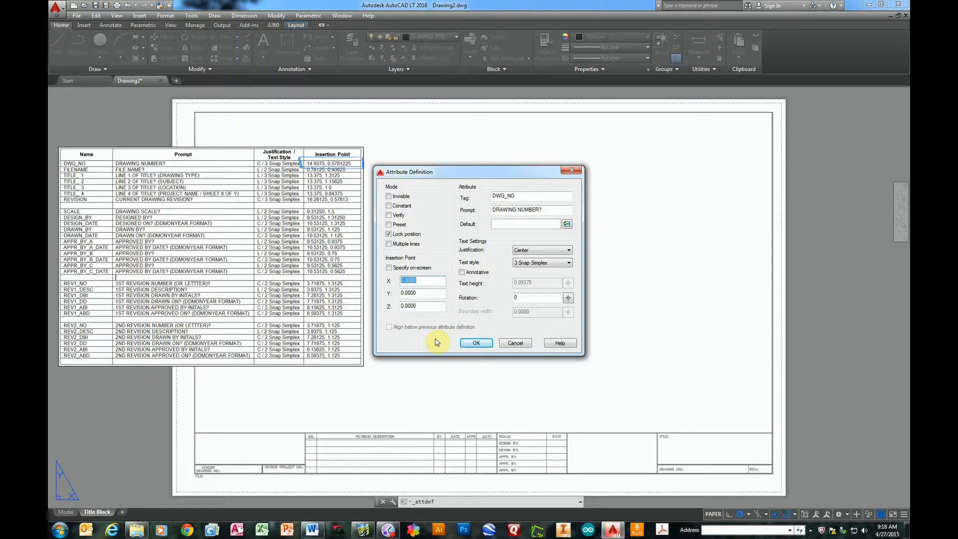
pyautogui.write('14.9375')
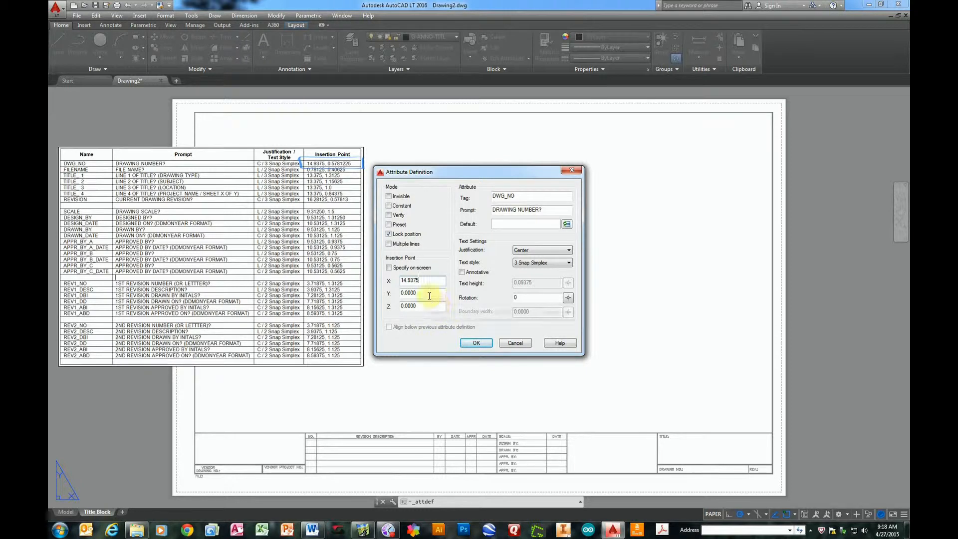
pyautogui.moveTo(430, 296); pyautogui.dragTo(396, 293)
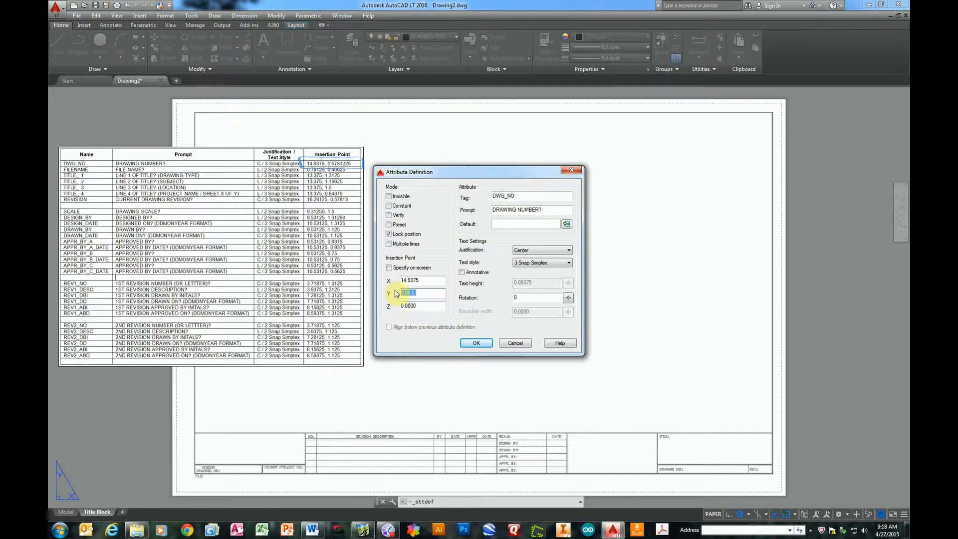
pyautogui.write('0.5781225')
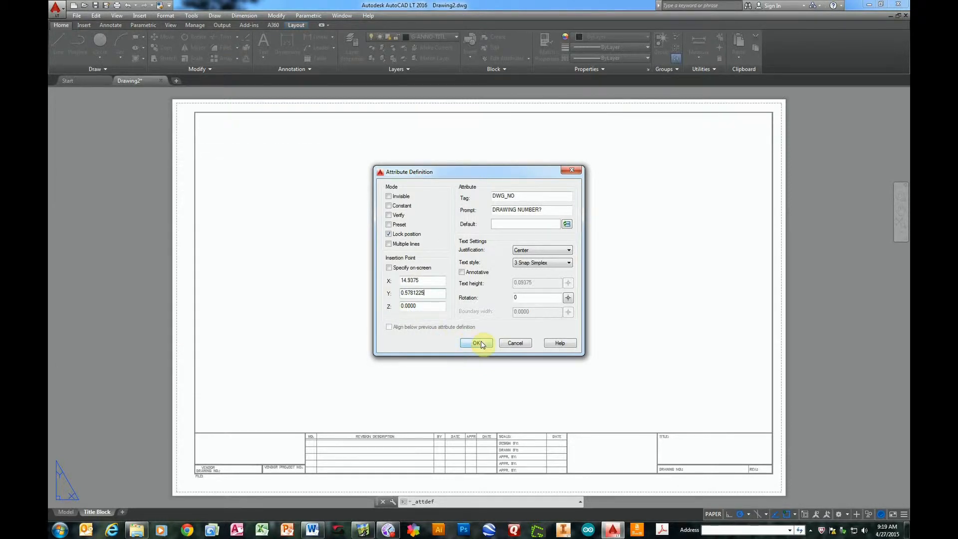
pyautogui.click(481, 344)
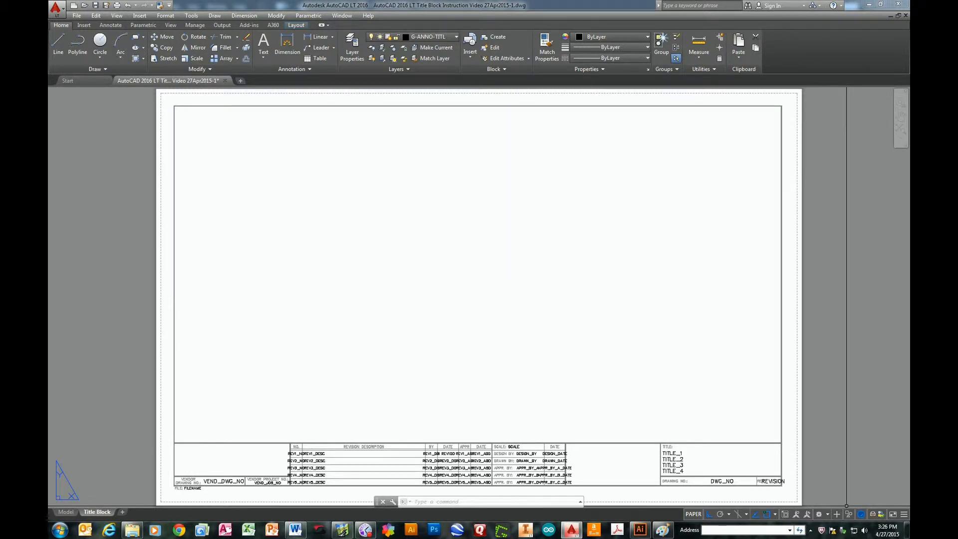
# Unlock the G-ANNO-TTLB layer and make it the current layer
pyautogui.click(348, 47)
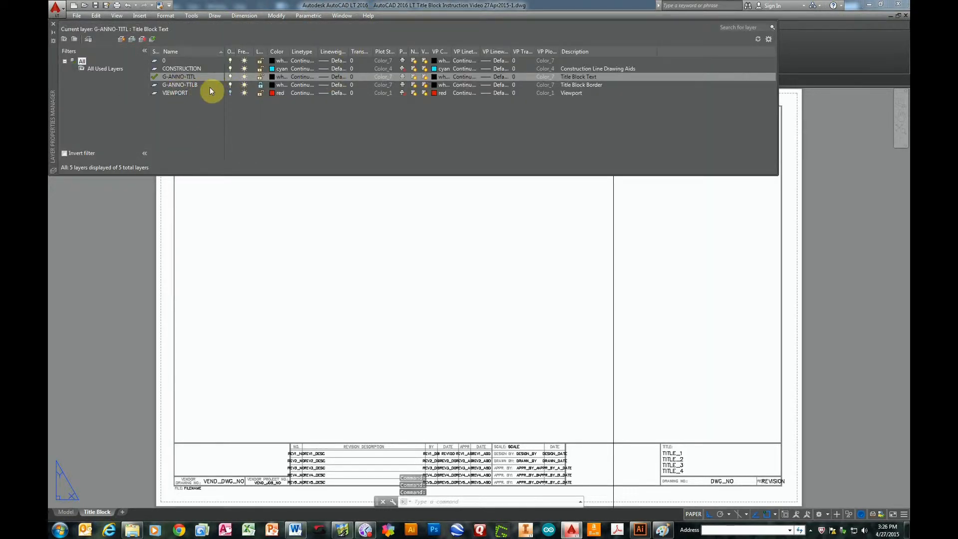
pyautogui.click(210, 85)
pyautogui.click(261, 86)
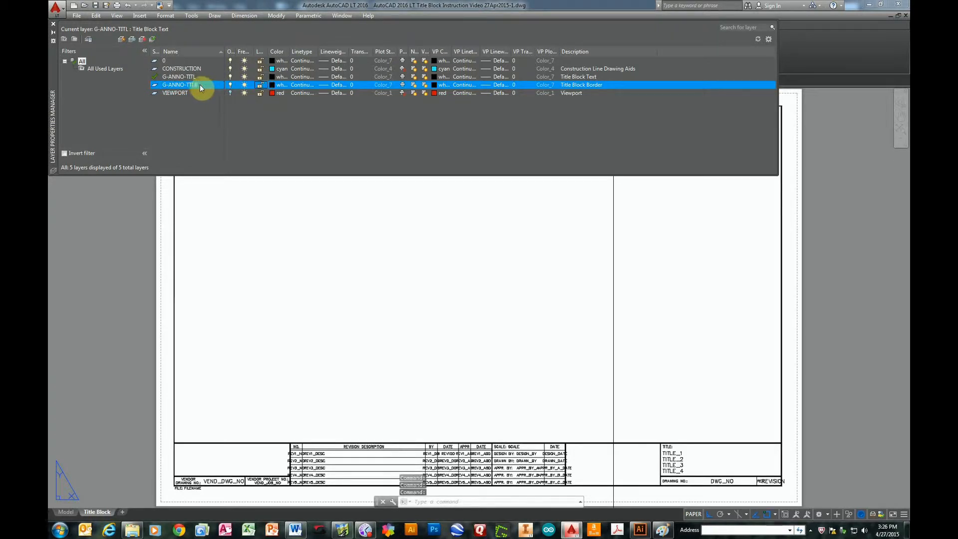
pyautogui.rightClick(207, 84)
pyautogui.click(235, 112)
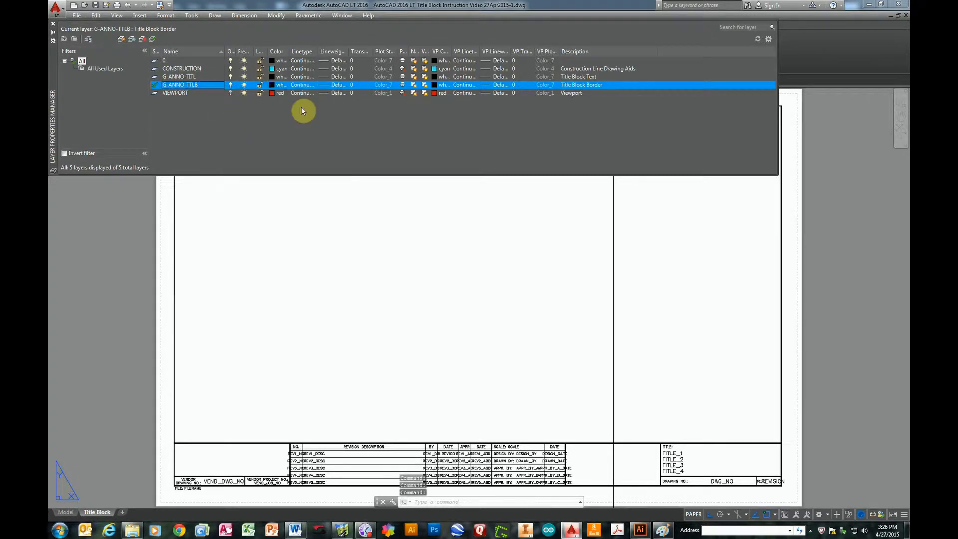
pyautogui.click(53, 24)
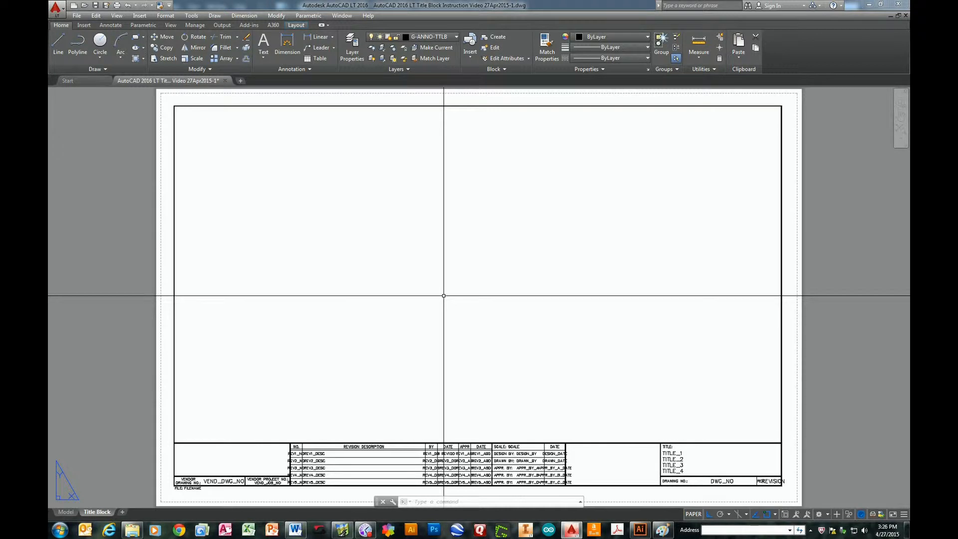
# Start a block definition named BSUBAS_Title_Block with the description "BSUBAS Title Block"
pyautogui.write('block')
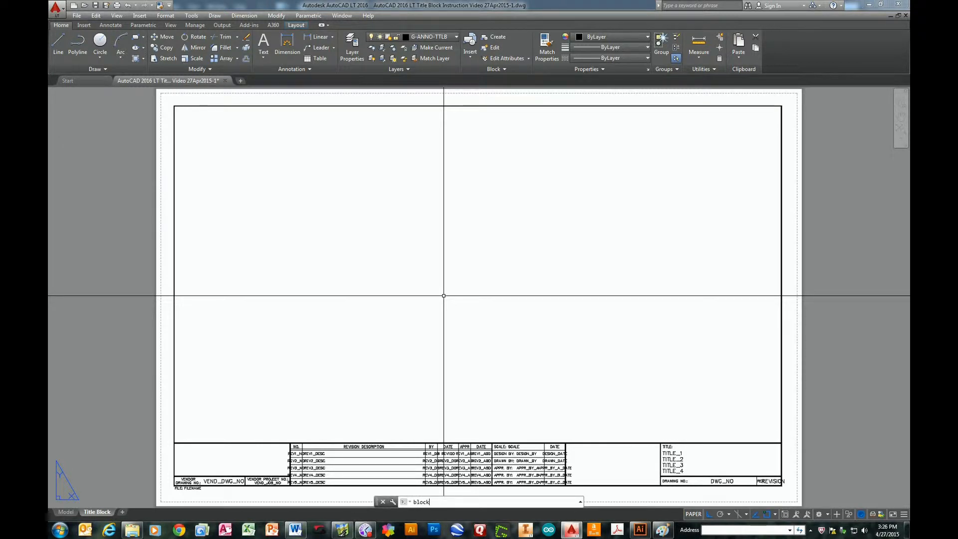
pyautogui.press('Return')
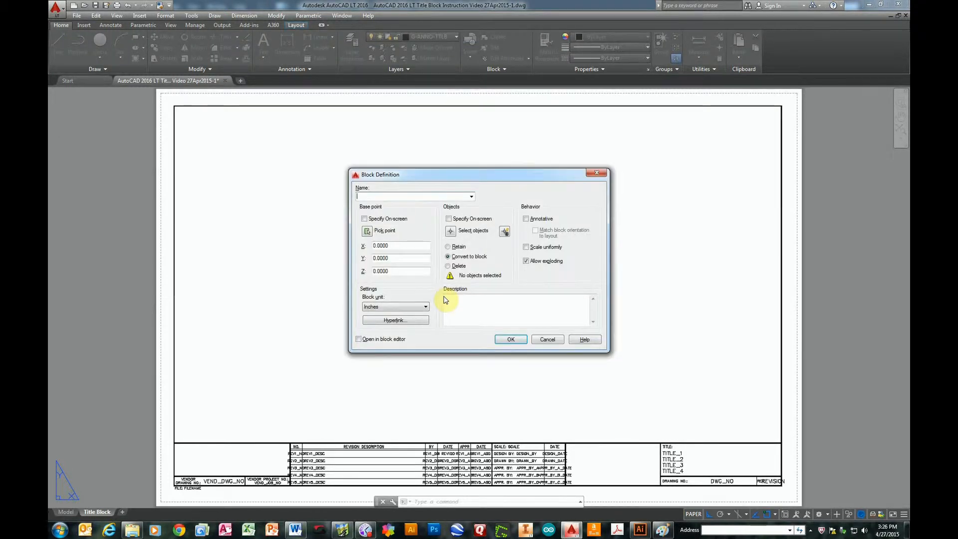
pyautogui.write('BSUBAS_Ti')
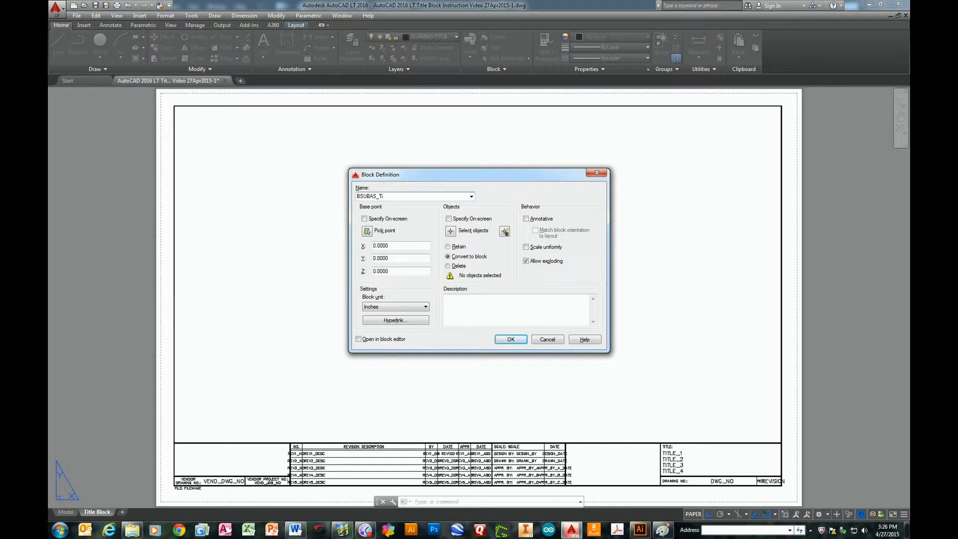
pyautogui.write('tle_Block')
pyautogui.click(450, 296)
pyautogui.write('BSUBAS Title ')
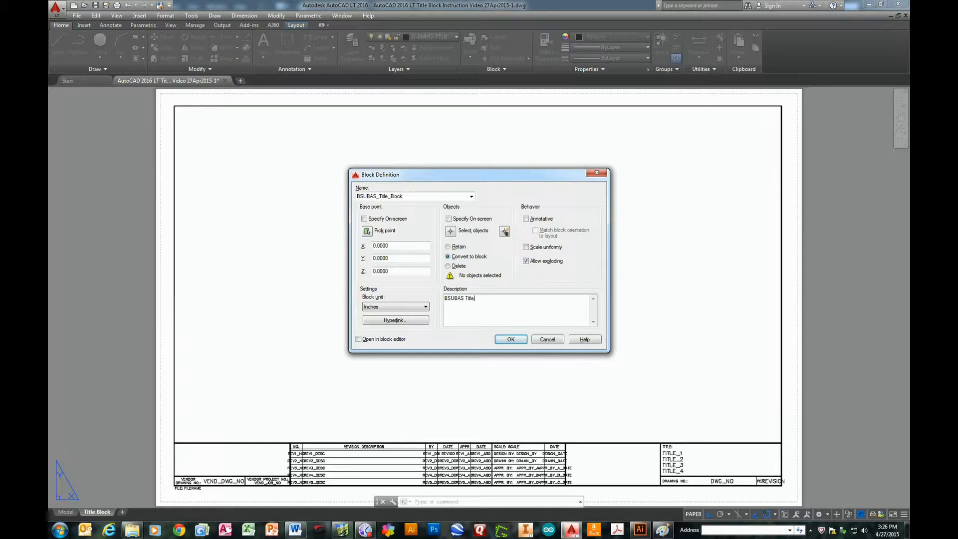
pyautogui.write('Block')
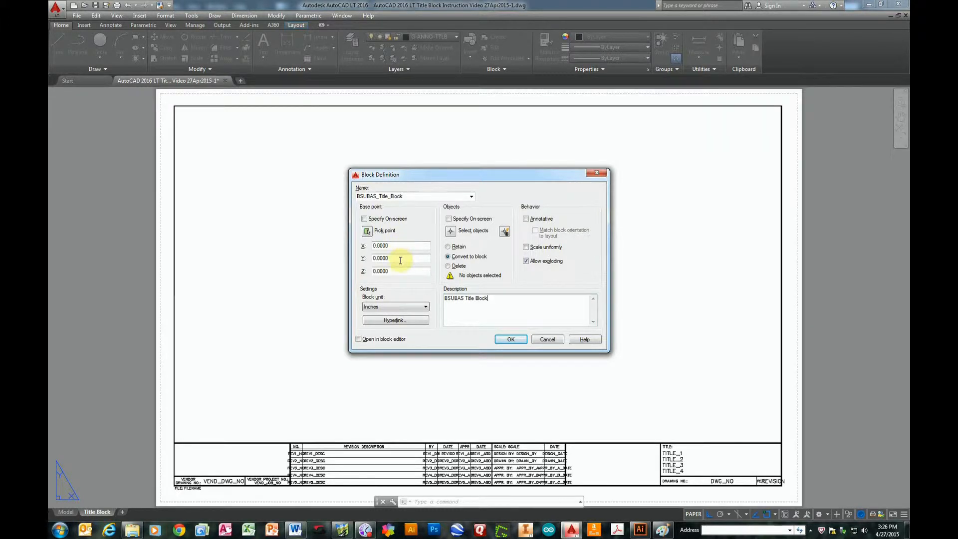
# Select the border, title block text and all attribute definitions as the block's objects, and create the block
pyautogui.click(512, 340)
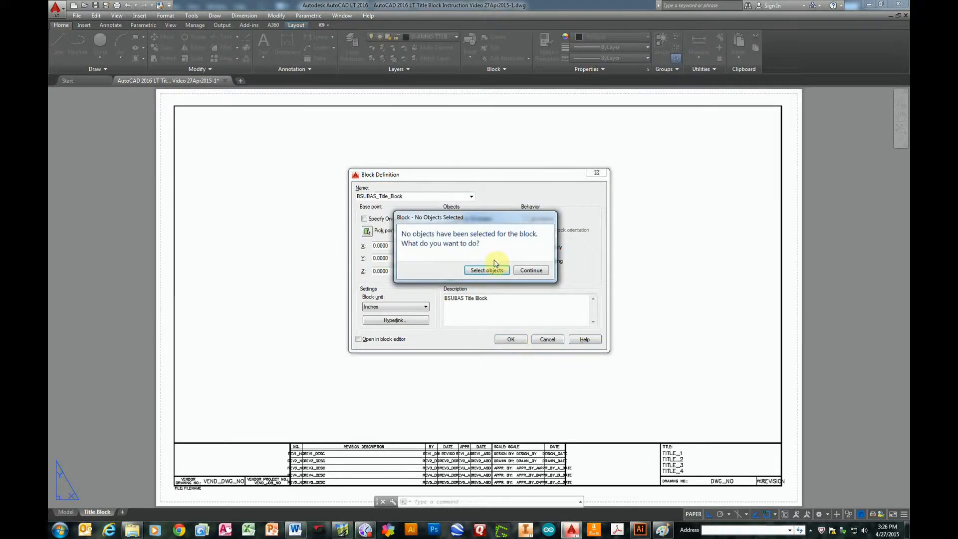
pyautogui.click(487, 271)
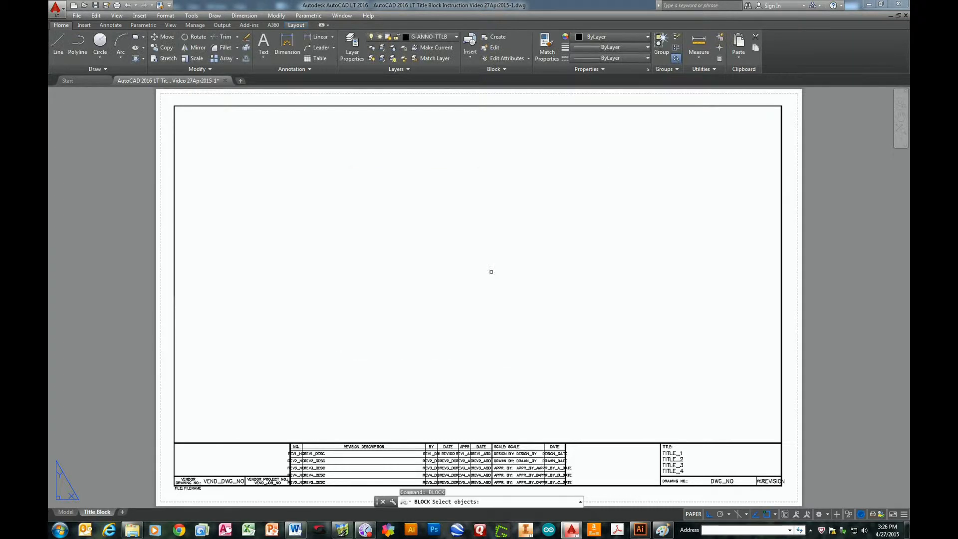
pyautogui.click(612, 442)
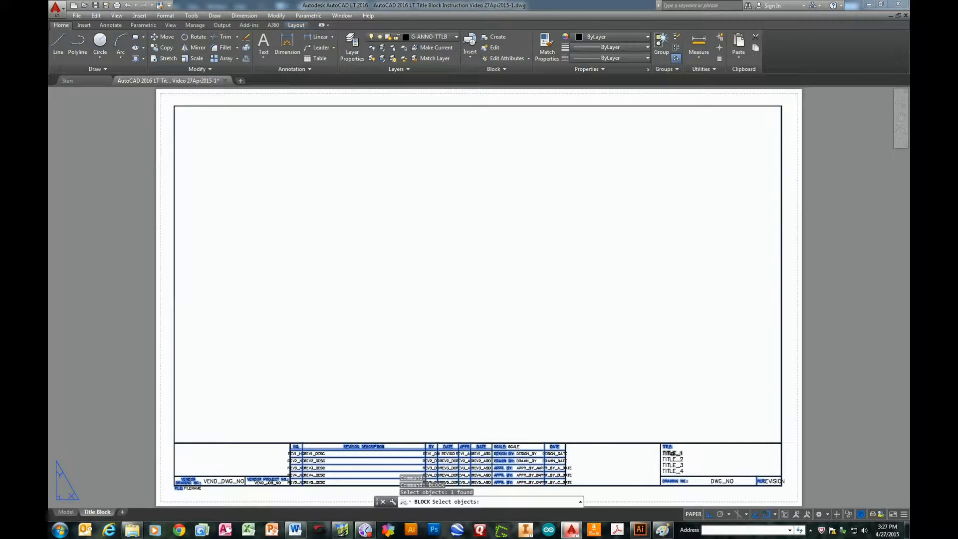
pyautogui.click(670, 460)
pyautogui.click(670, 465)
pyautogui.click(671, 471)
pyautogui.click(721, 481)
pyautogui.click(761, 481)
pyautogui.click(772, 481)
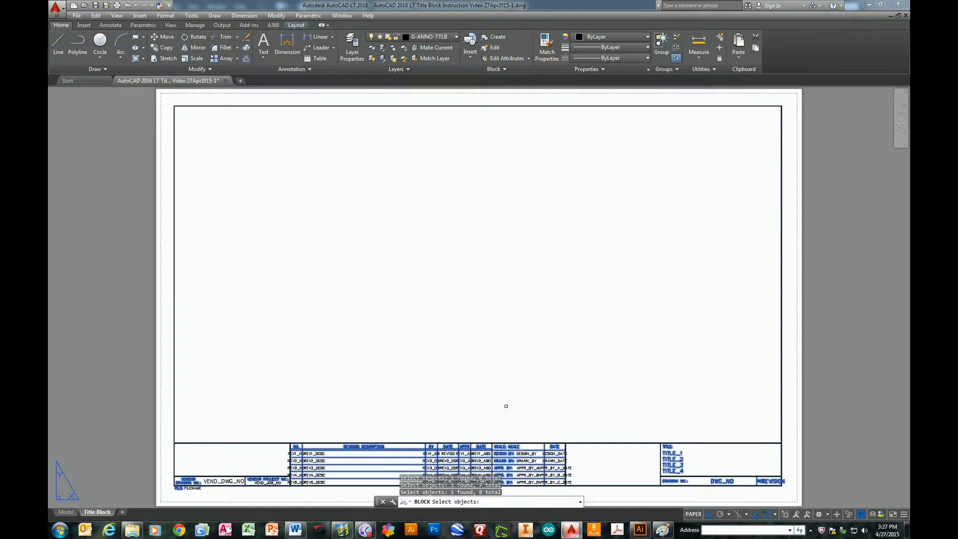
pyautogui.moveTo(506, 406); pyautogui.dragTo(516, 291, button='middle')
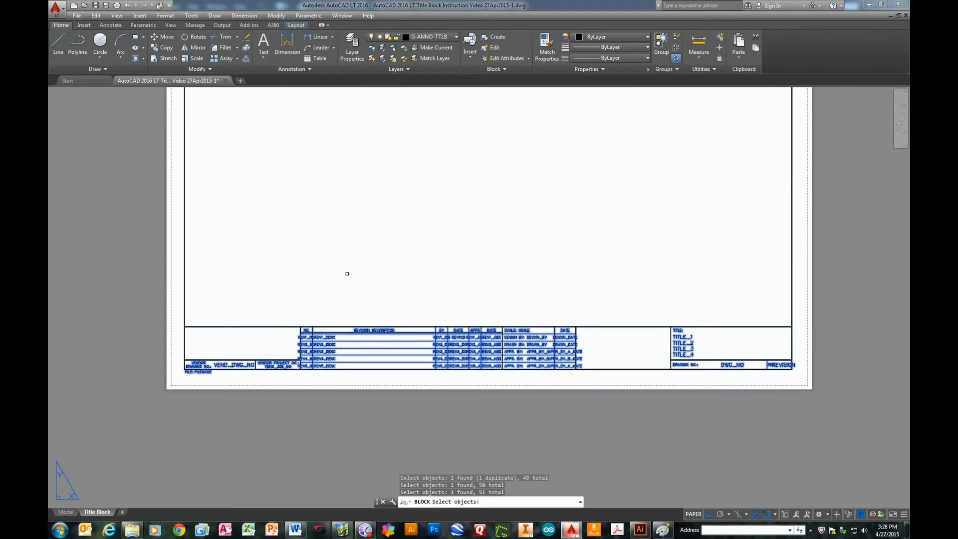
pyautogui.press('Return')
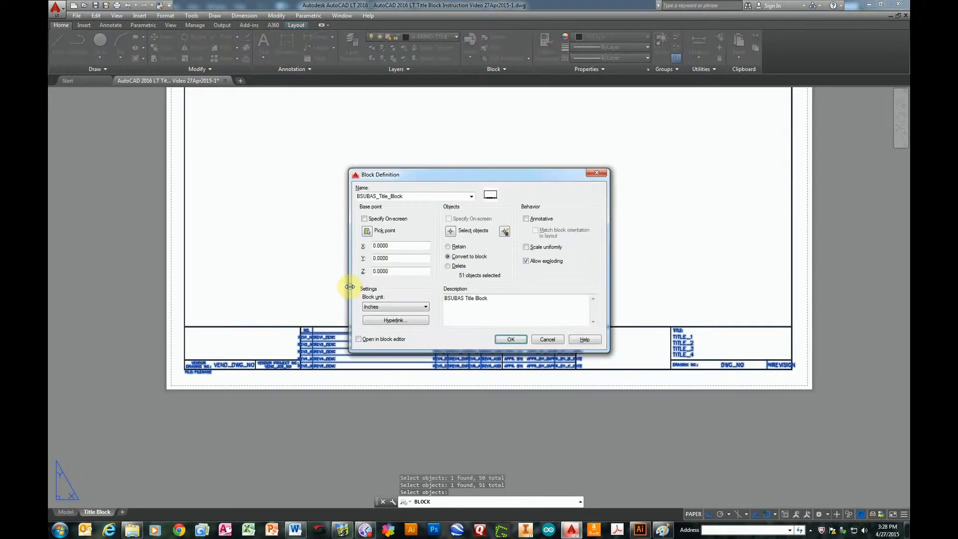
pyautogui.click(512, 339)
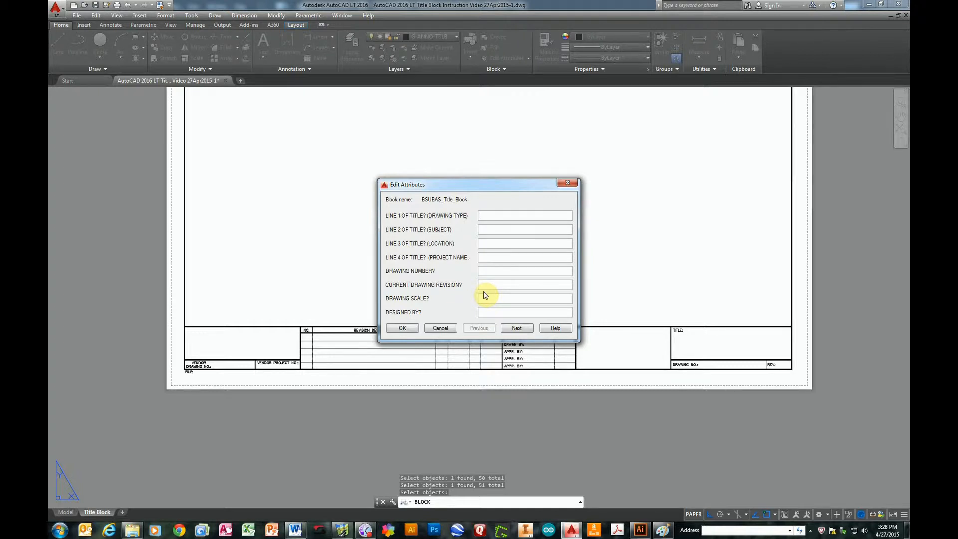
# Fill in the block's attributes with "LINE ONE OF TITLE" as title line 1 and 2.1.1 as the drawing number
pyautogui.write('L')
pyautogui.write('2.1.1')
pyautogui.click(401, 328)
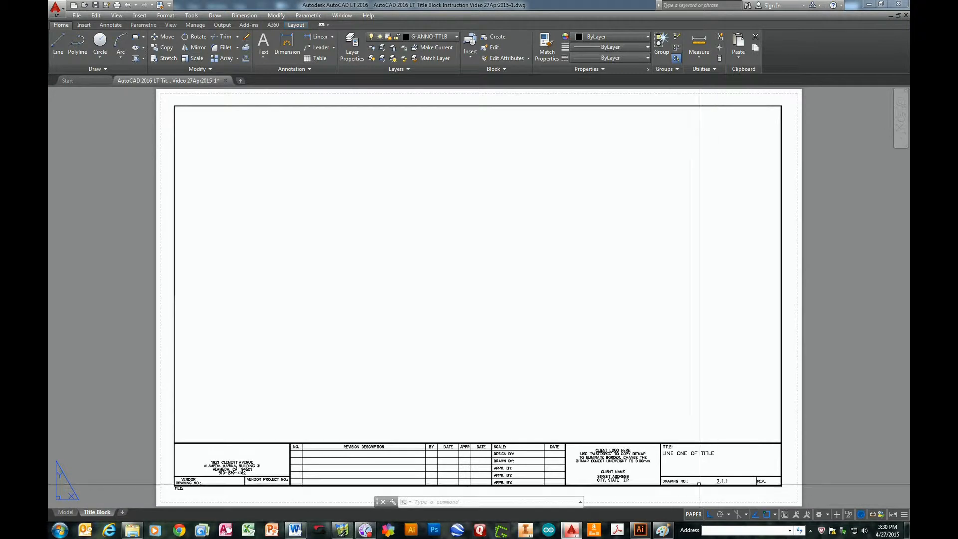
# Examine the client logo placeholder notes and the vendor's address cell in the title block
pyautogui.scroll(4, 626, 469)
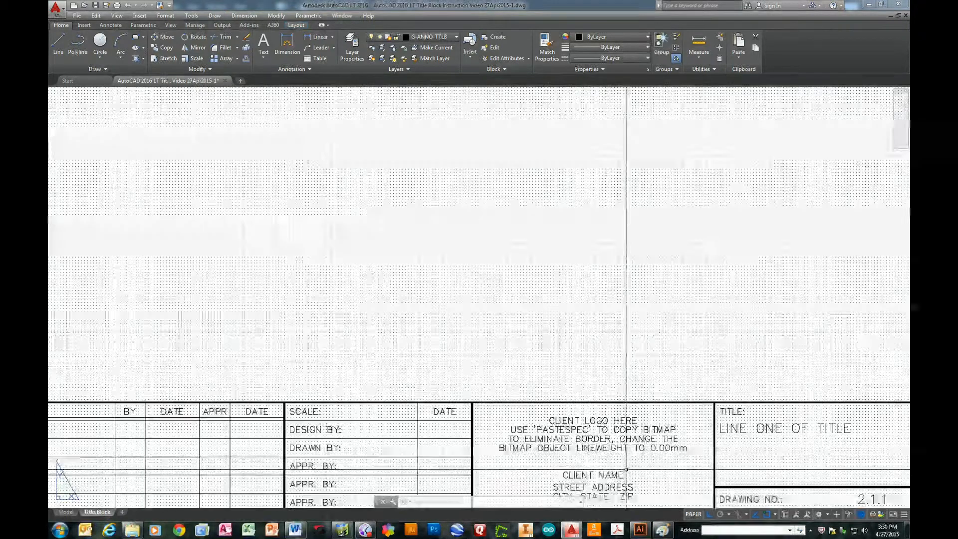
pyautogui.scroll(4, 626, 469)
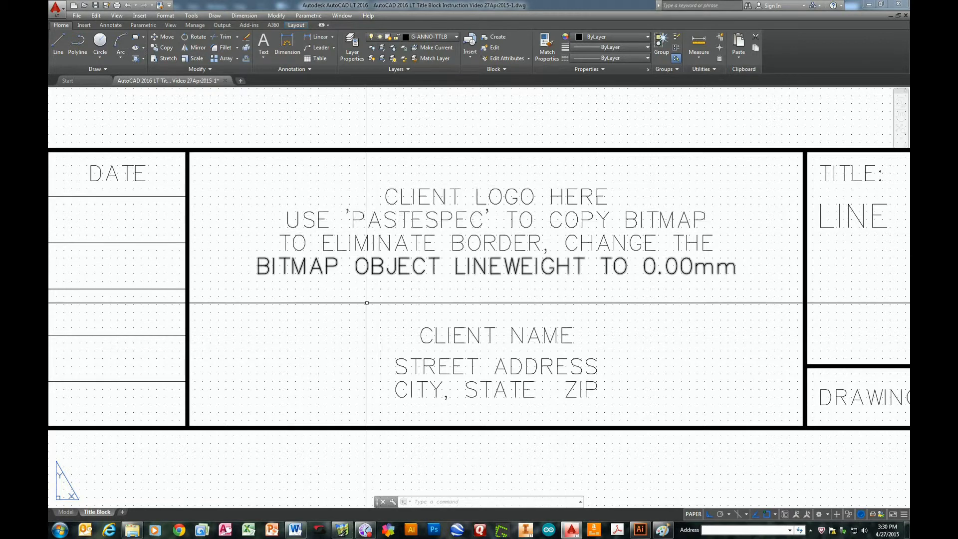
pyautogui.scroll(-8, 579, 453)
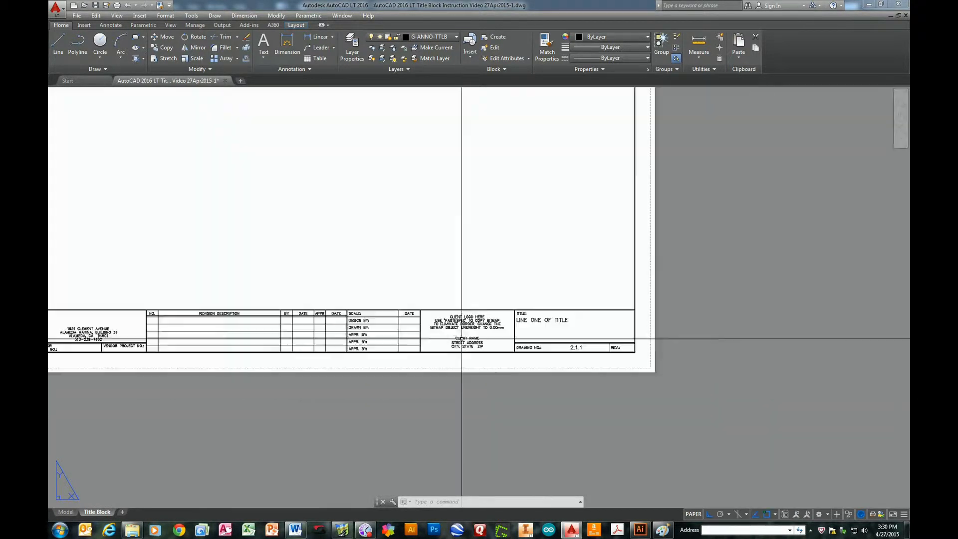
pyautogui.moveTo(462, 339); pyautogui.dragTo(729, 368, button='middle')
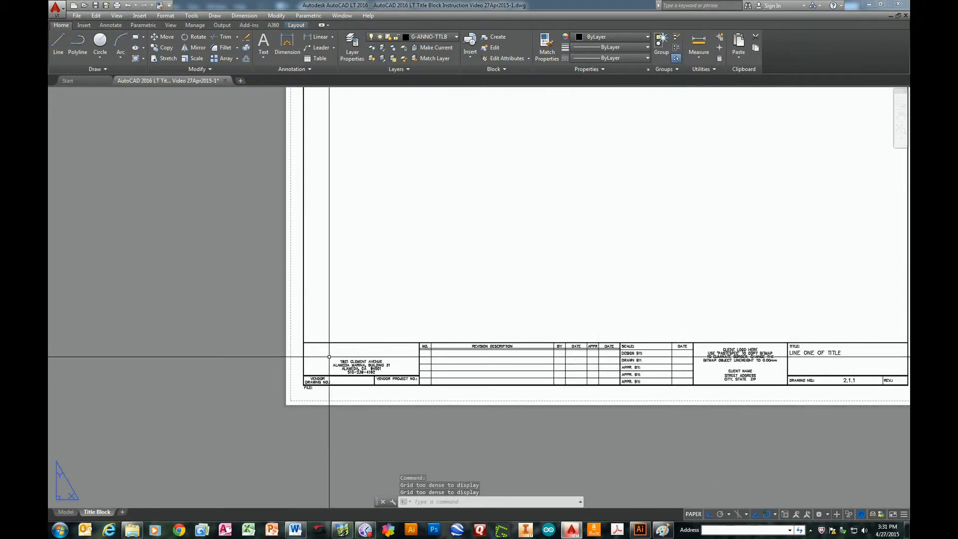
pyautogui.scroll(2, 349, 357)
pyautogui.scroll(2, 349, 357)
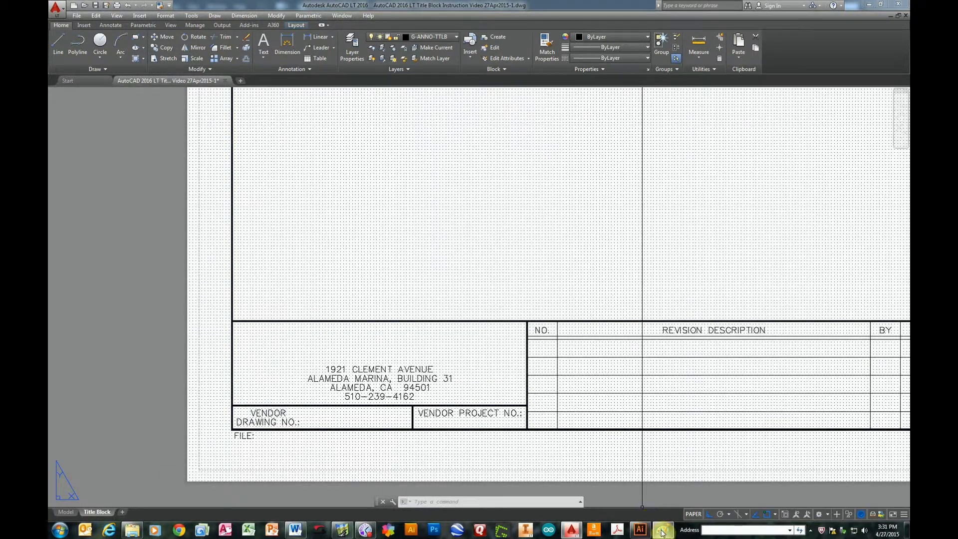
# Switch to Paint, copy the entire BSUBAS logo image and return to the AutoCAD drawing
pyautogui.moveTo(663, 533)
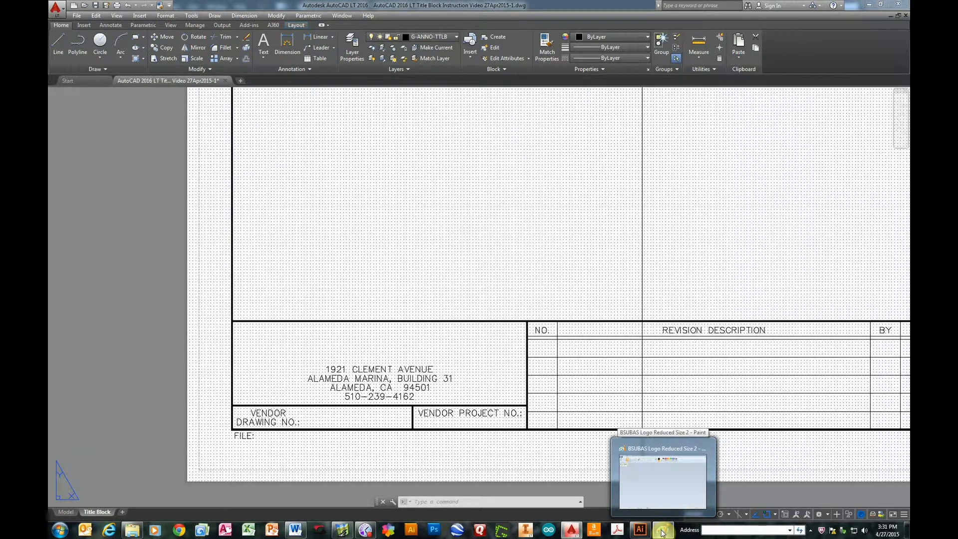
pyautogui.click(662, 533)
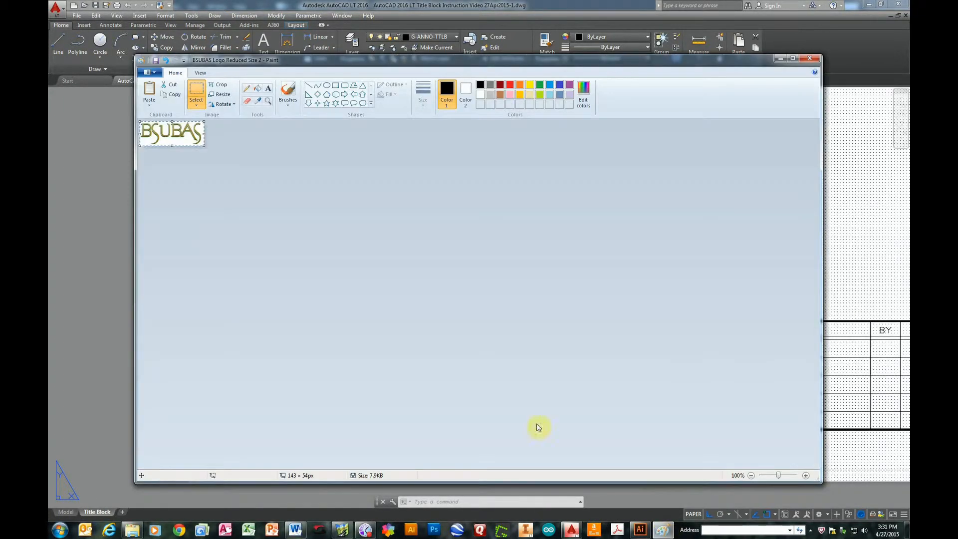
pyautogui.click(197, 106)
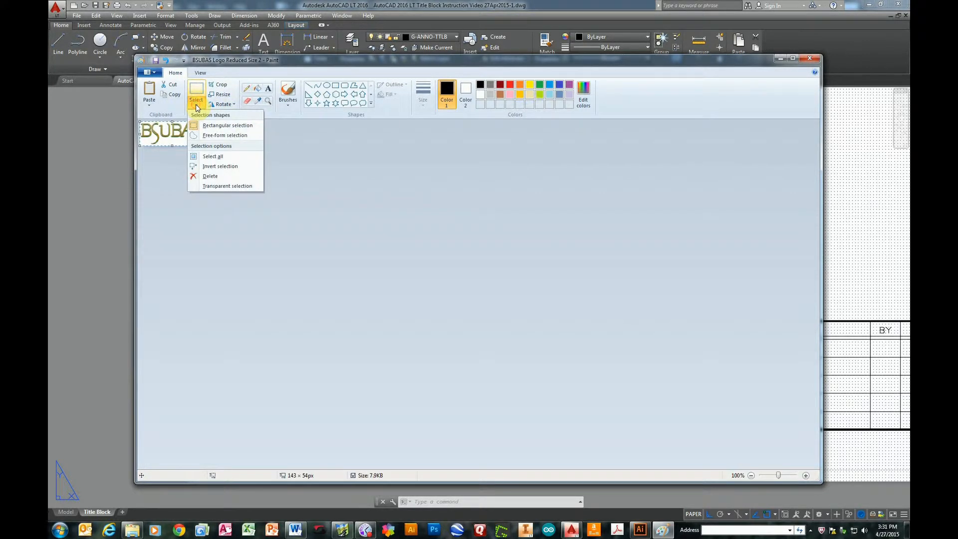
pyautogui.click(218, 158)
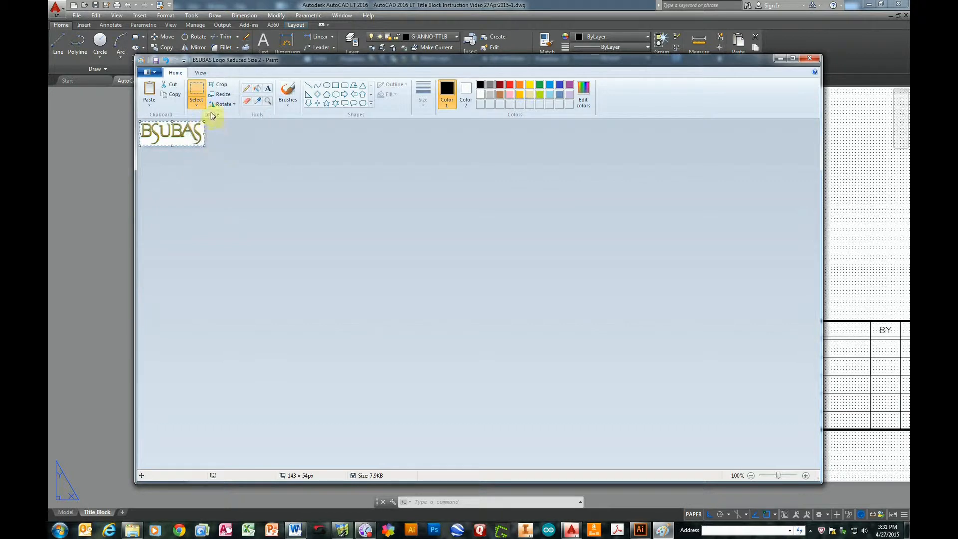
pyautogui.click(175, 95)
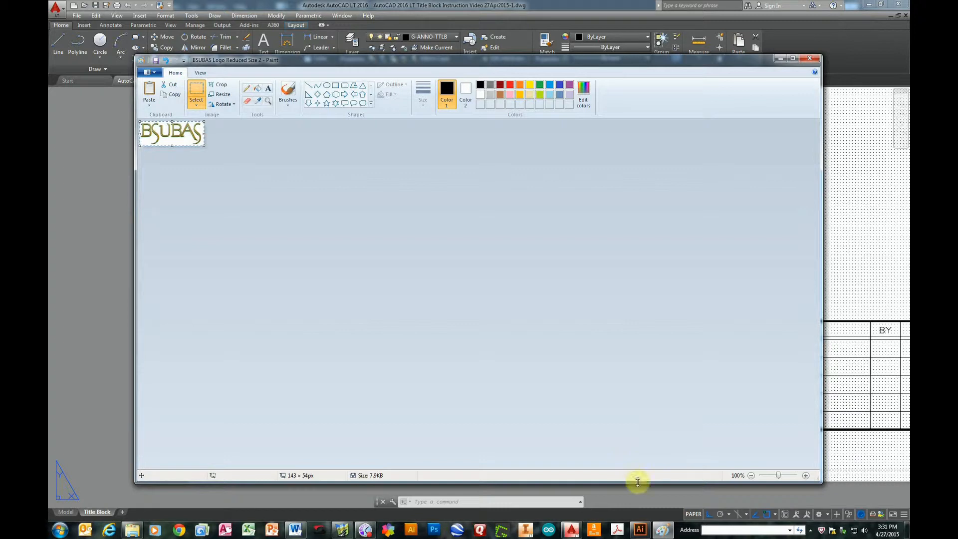
pyautogui.click(781, 59)
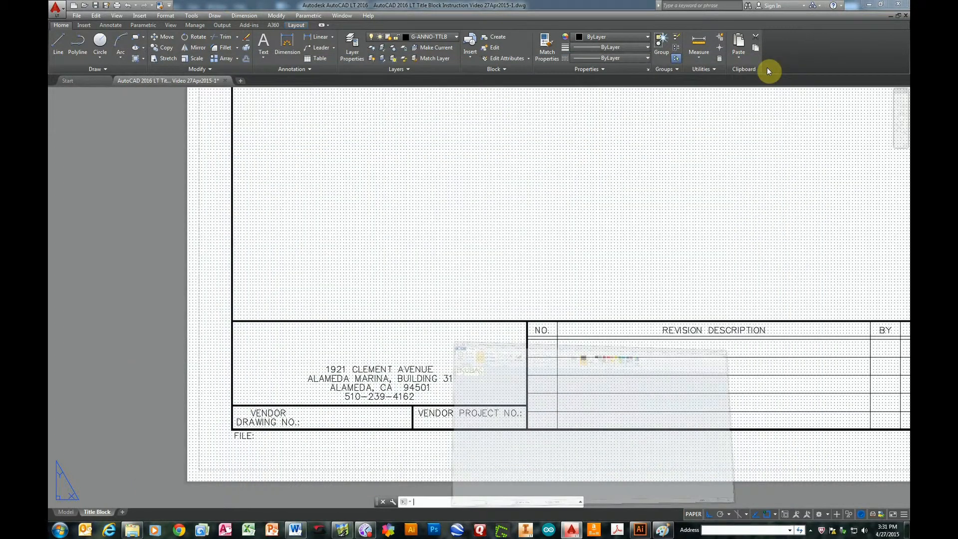
# Paste the copied logo into the title block's vendor cell, directly above the address, with PASTECLIP
pyautogui.click(381, 341)
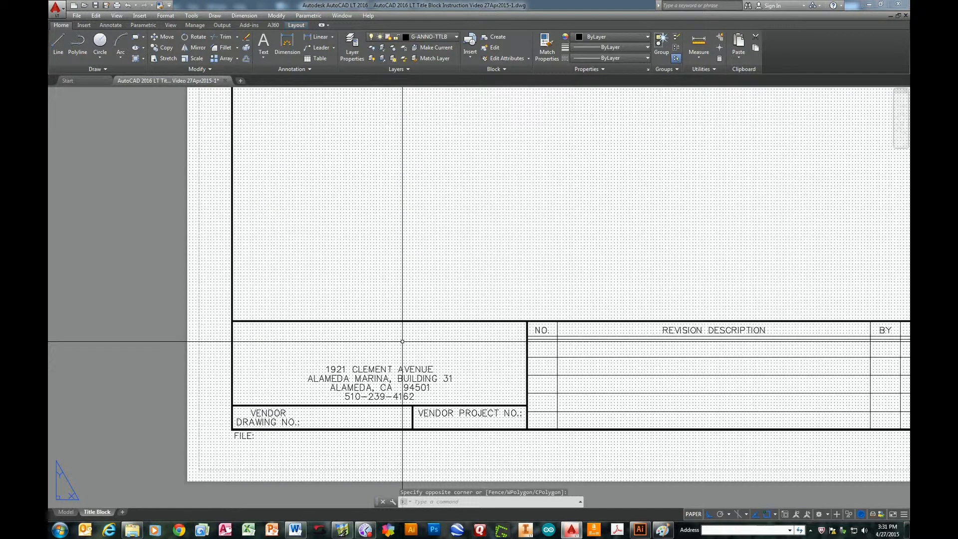
pyautogui.write('PASTECLIP')
pyautogui.press('Return')
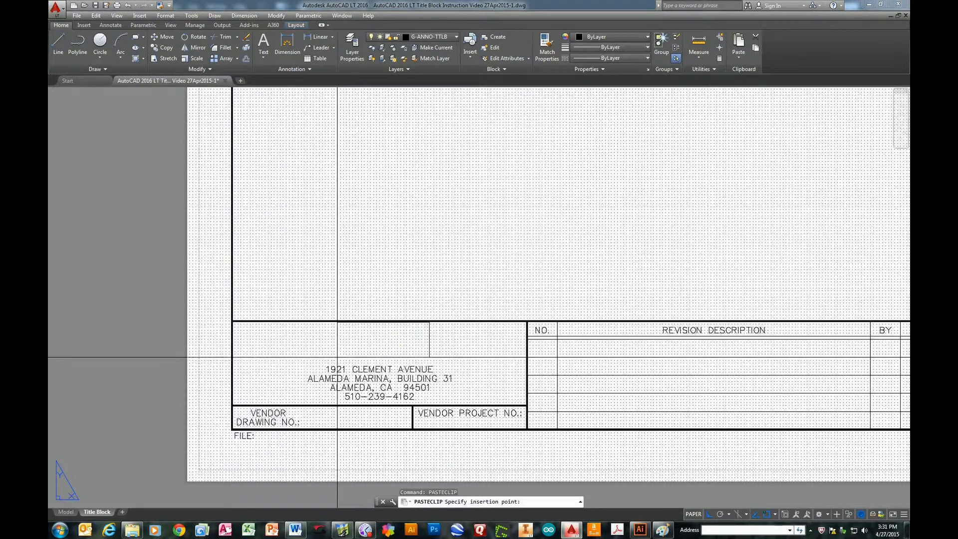
pyautogui.click(338, 360)
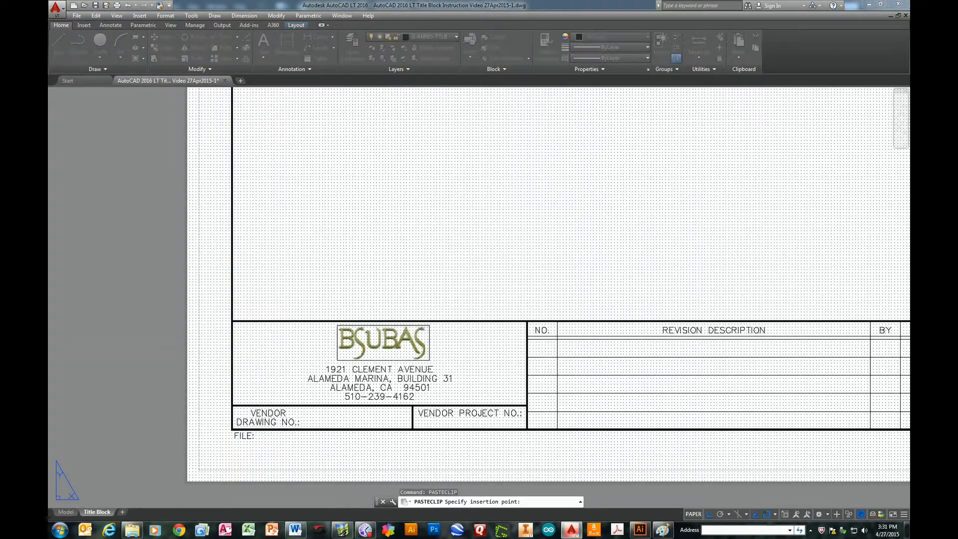
pyautogui.click(501, 296)
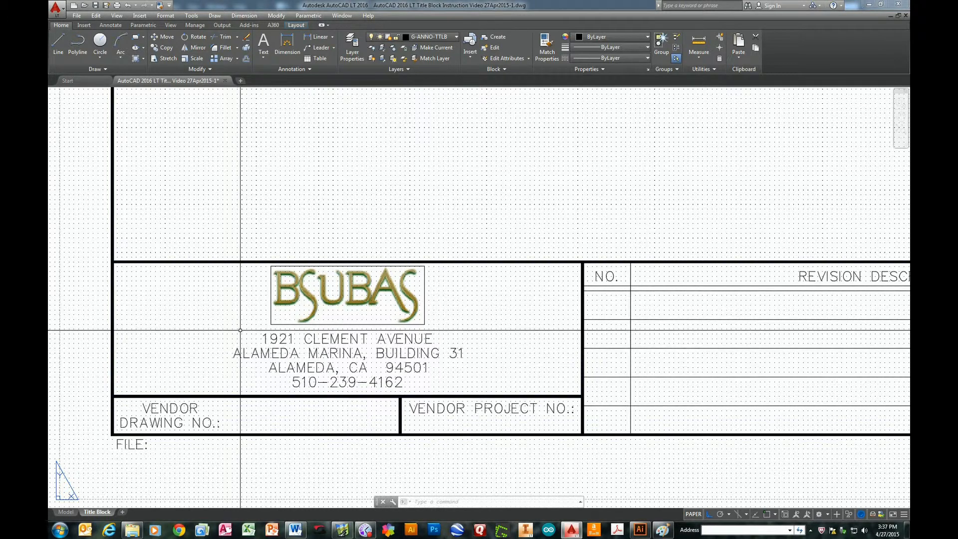
# Set the pasted logo's lineweight to 0.00 mm in its properties and deselect it
pyautogui.click(298, 325)
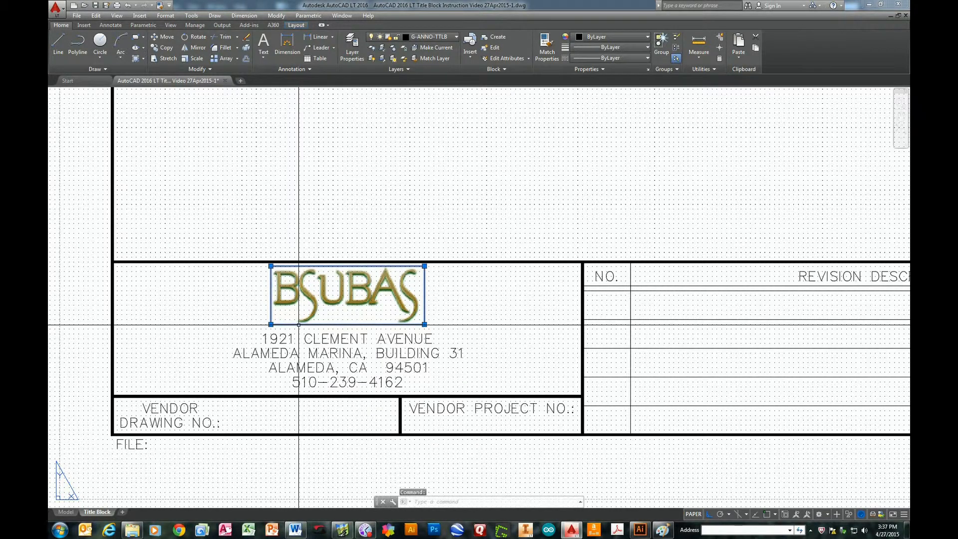
pyautogui.rightClick(299, 325)
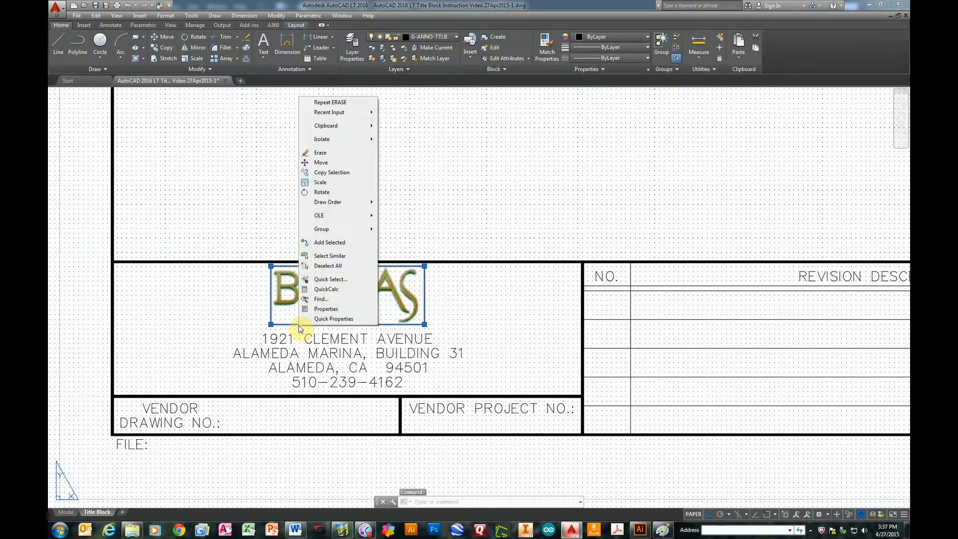
pyautogui.click(333, 309)
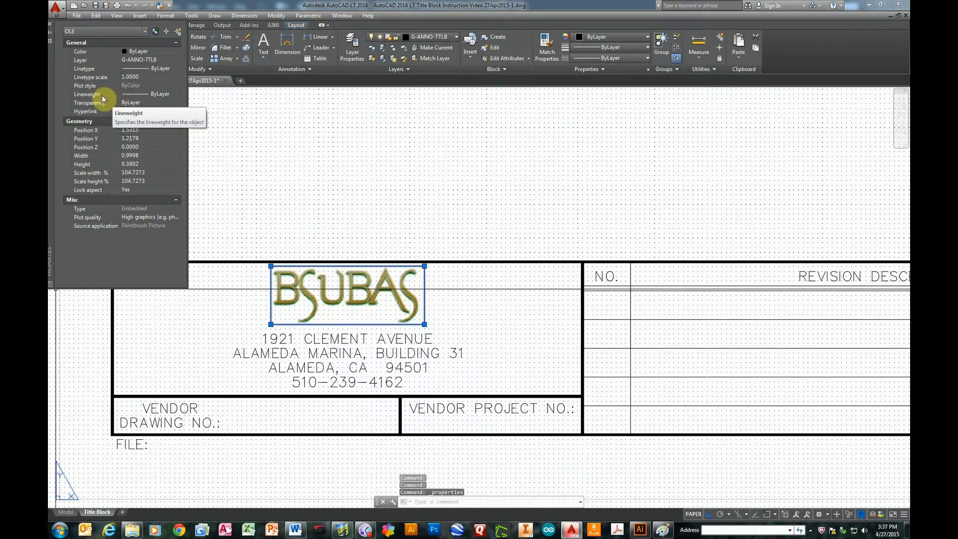
pyautogui.click(137, 95)
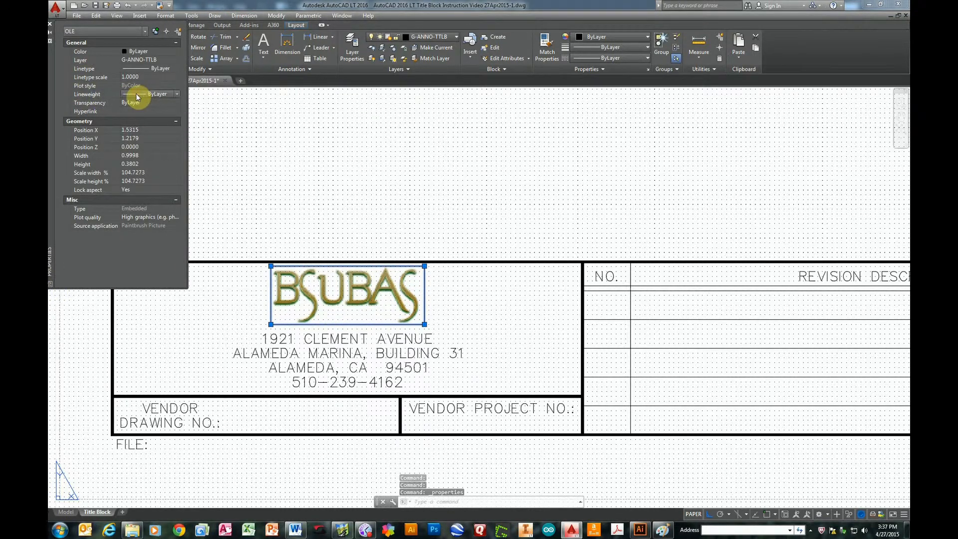
pyautogui.click(176, 94)
pyautogui.click(152, 126)
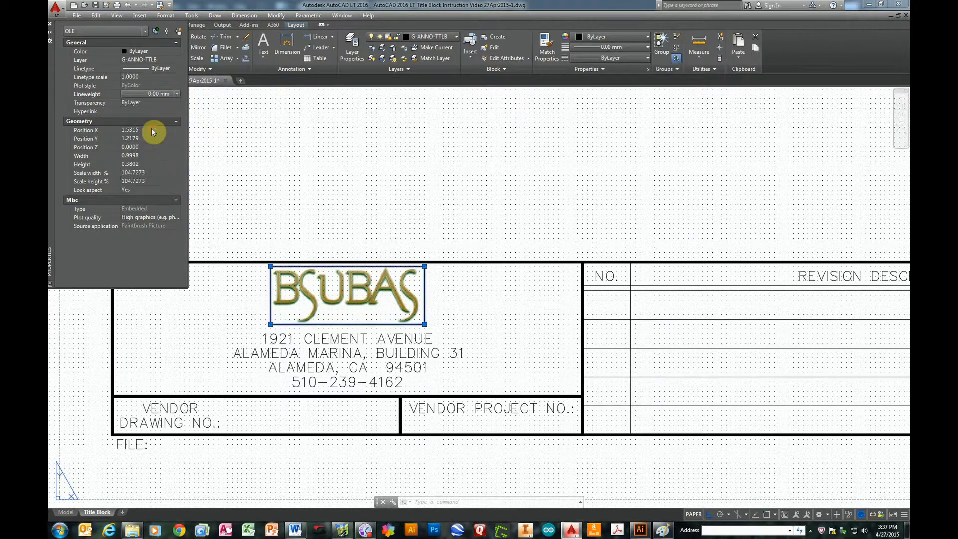
pyautogui.click(50, 23)
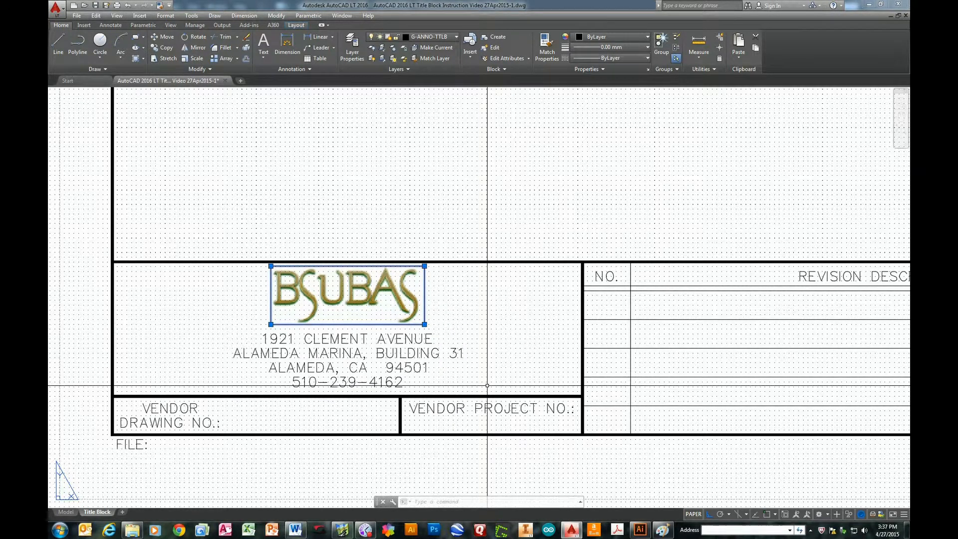
pyautogui.press('Escape')
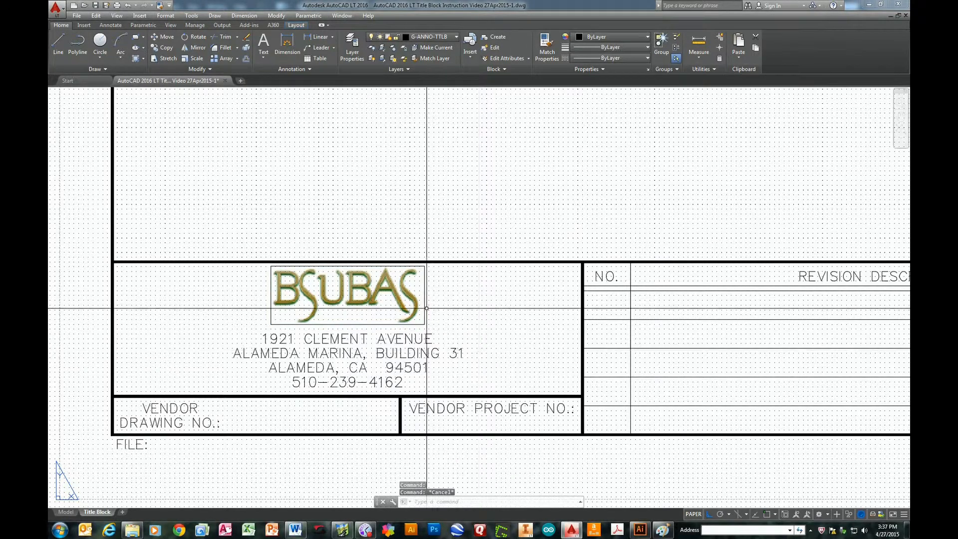
# Zoom to show the whole title block sheet and save the drawing
pyautogui.scroll(2, 425, 318)
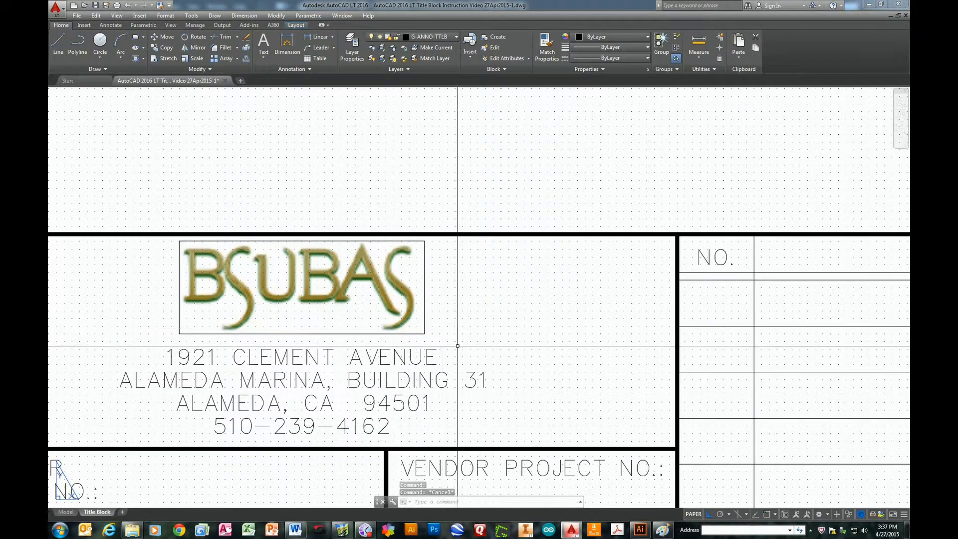
pyautogui.scroll(-3, 425, 318)
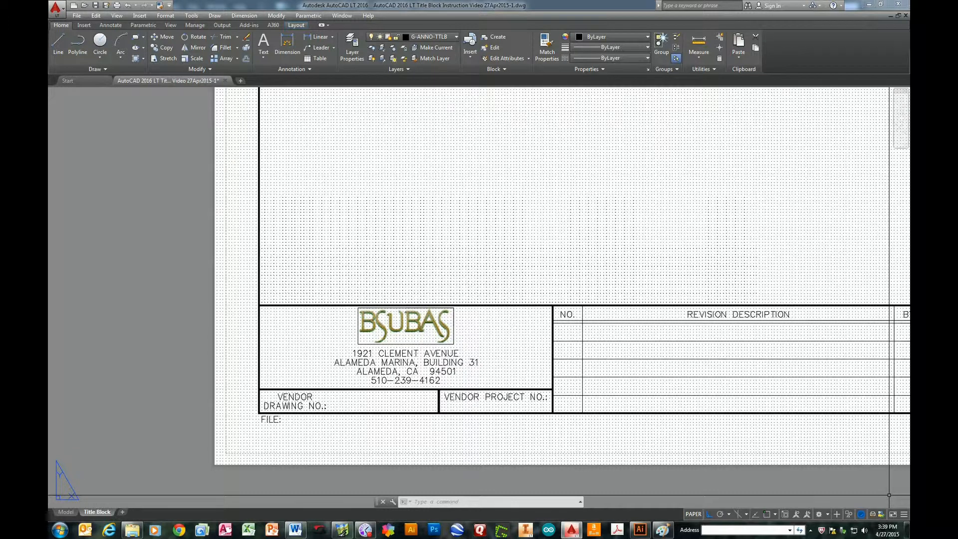
pyautogui.write('zo')
pyautogui.press('Return')
pyautogui.write('a')
pyautogui.press('Return')
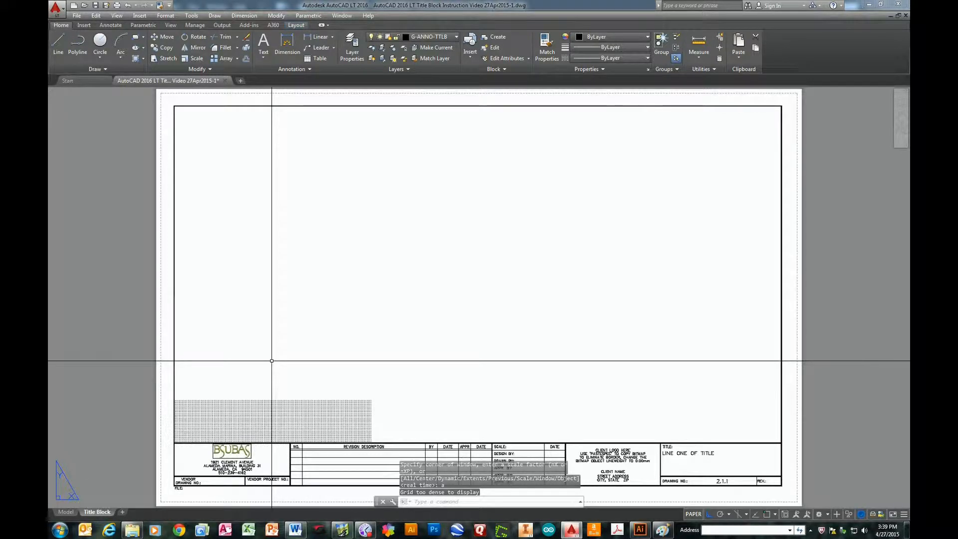
pyautogui.click(95, 6)
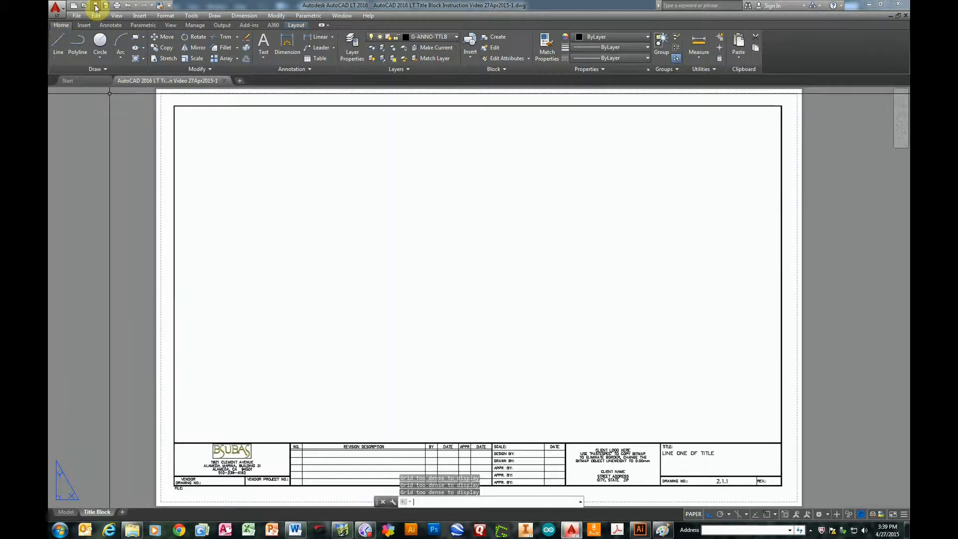